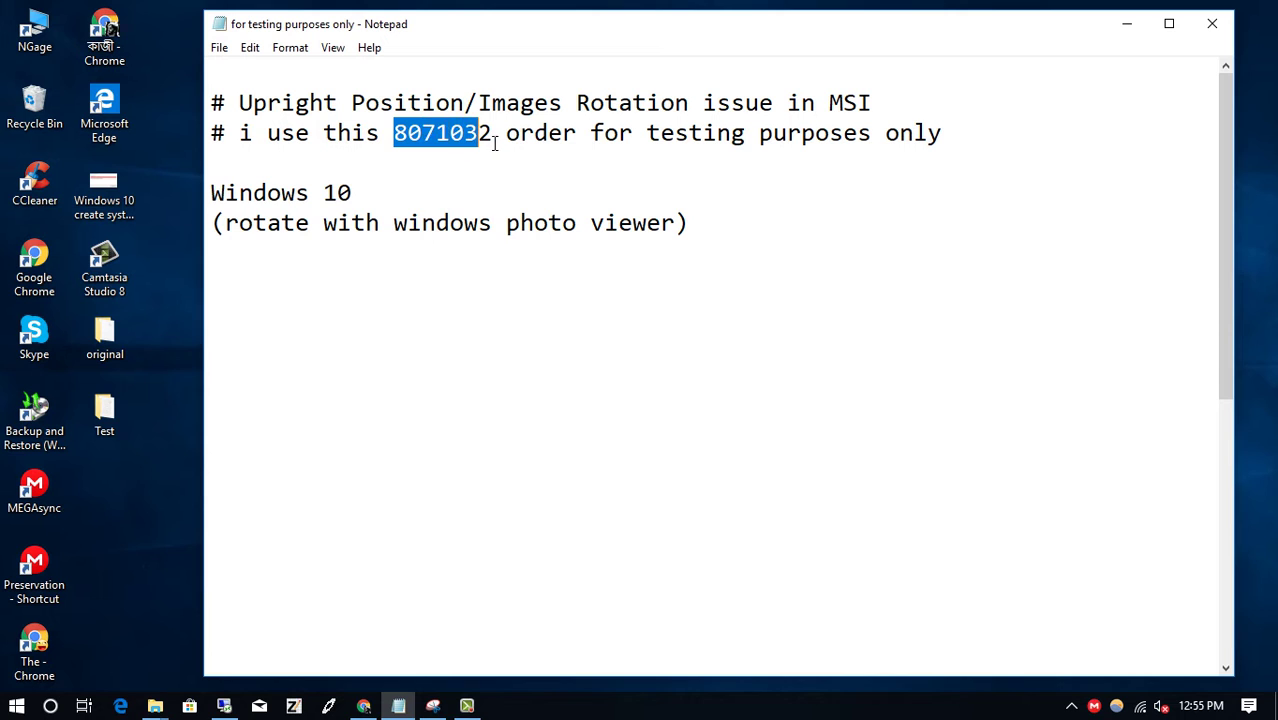
Copy the test work order number from the note, switch to Chrome and search for that work order from the MSIOnline home page.
right_click(453, 138)
click(499, 196)
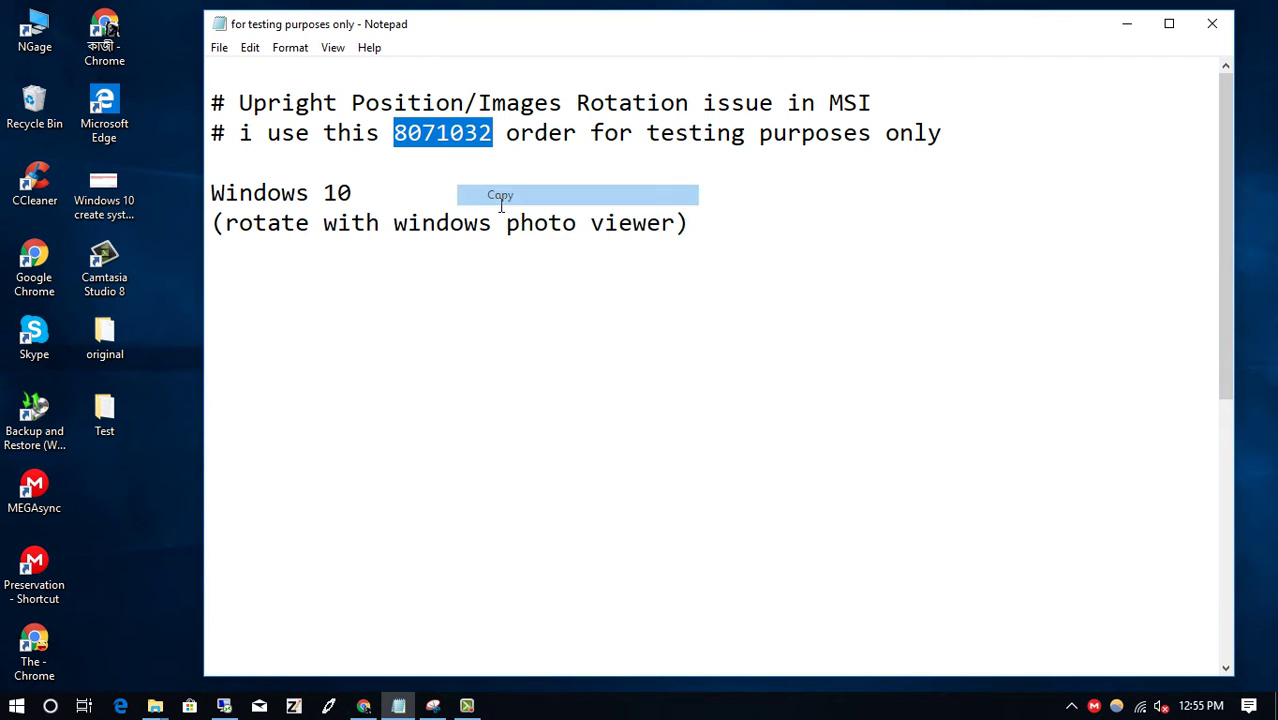
click(365, 706)
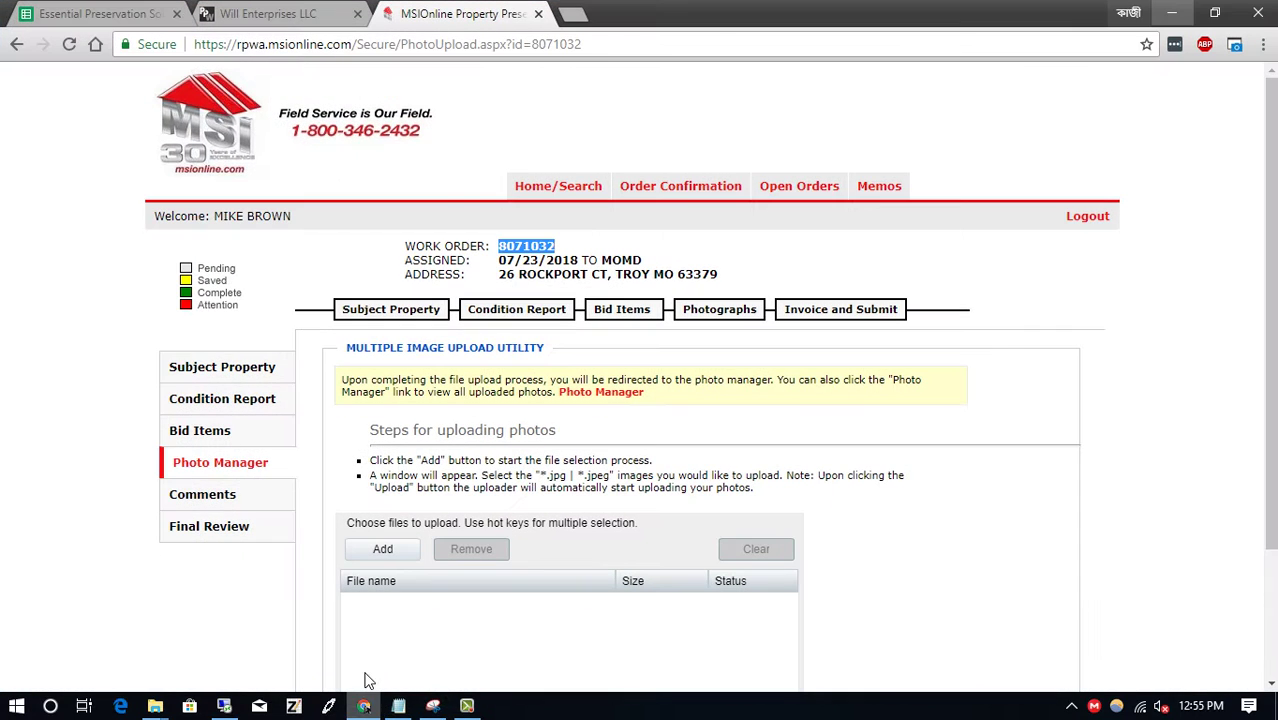
click(549, 192)
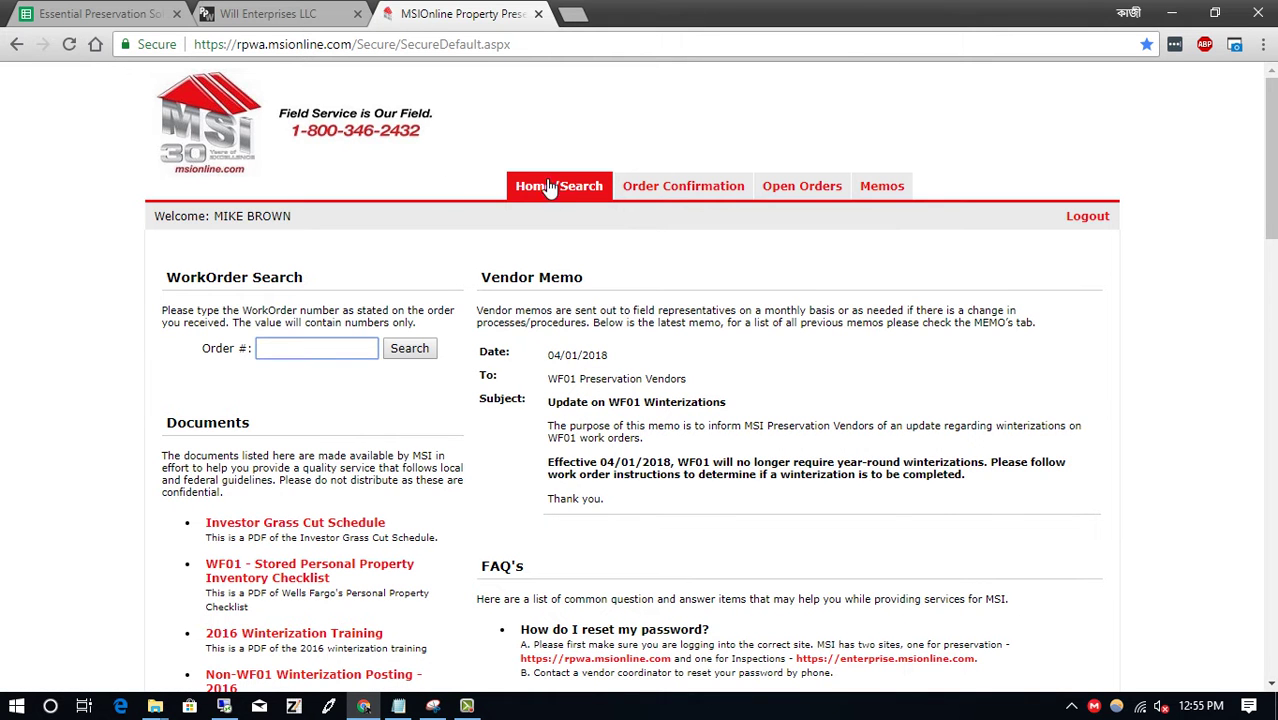
right_click(291, 351)
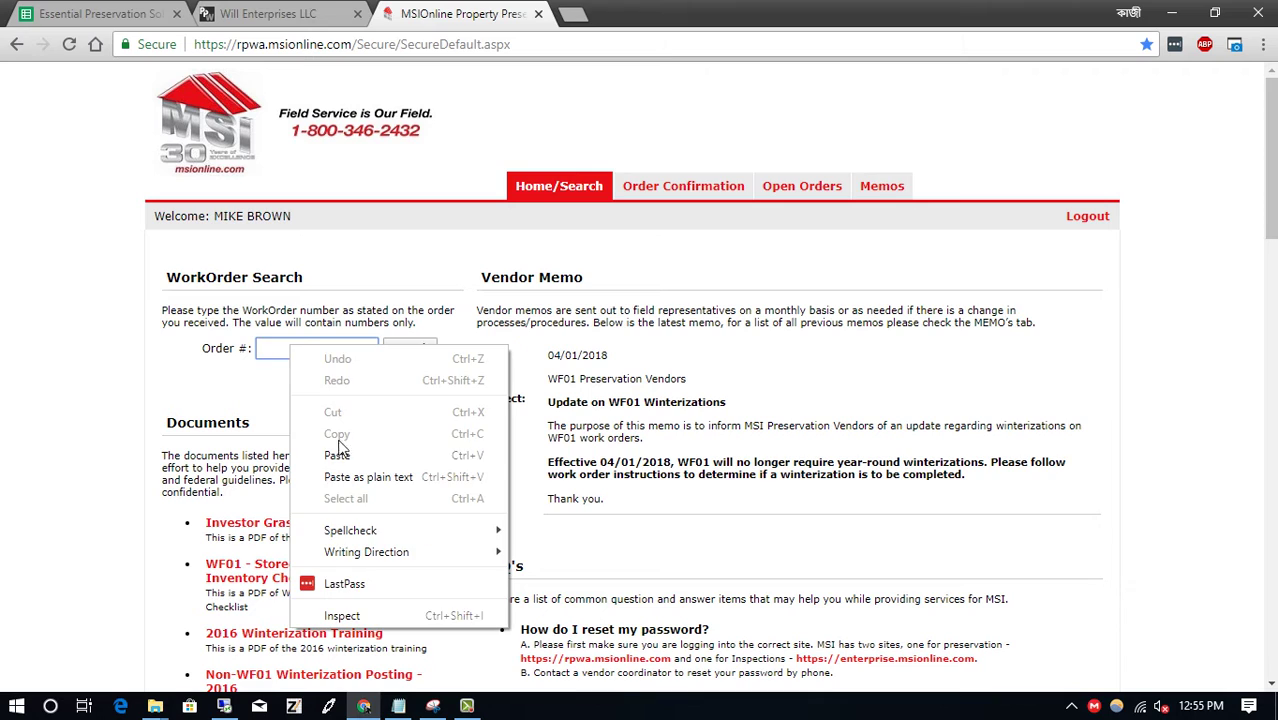
click(342, 450)
click(410, 357)
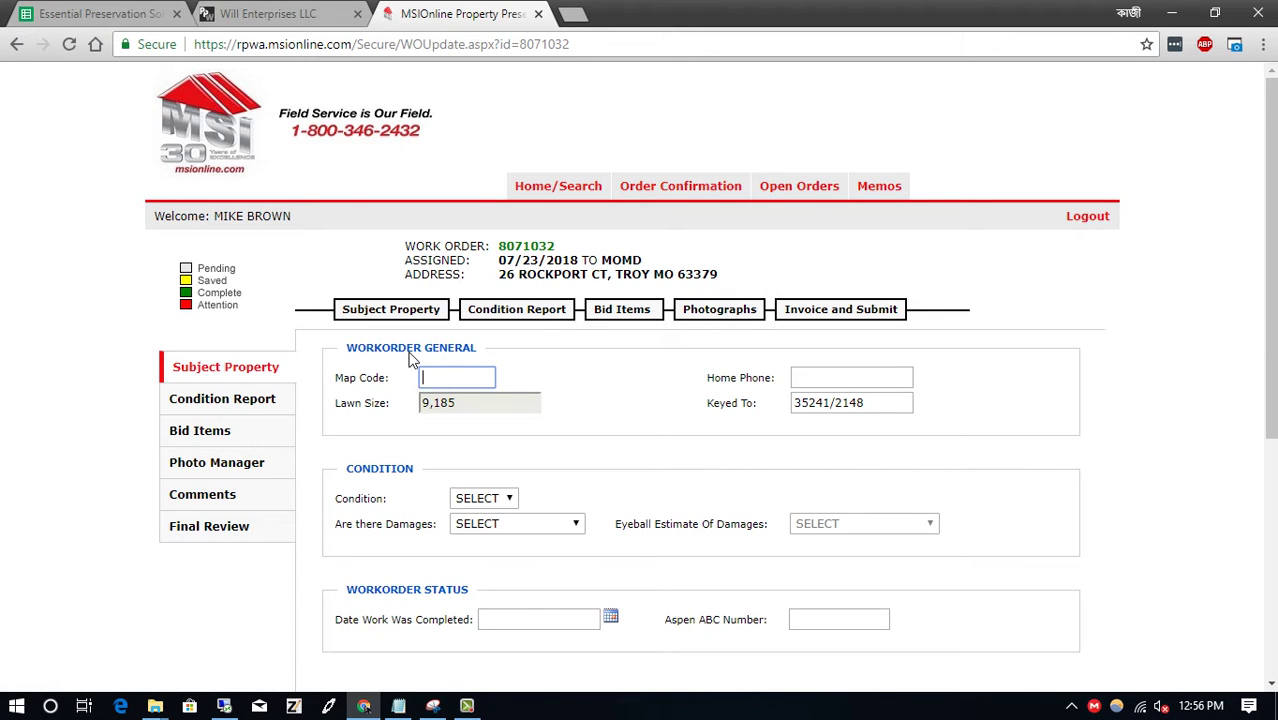
Open the work order's photo upload utility and browse for files to add in the property photo folder inside the Desktop's Test folder.
click(719, 312)
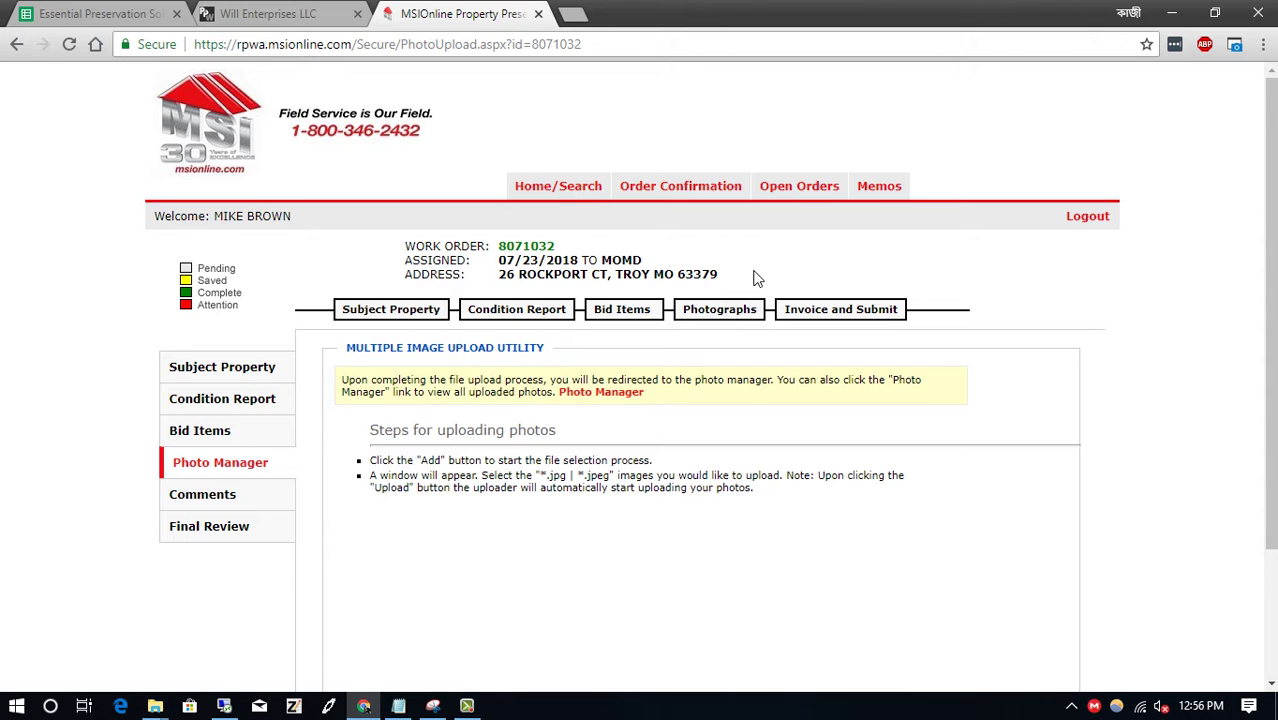
scroll(752, 280, down, 2)
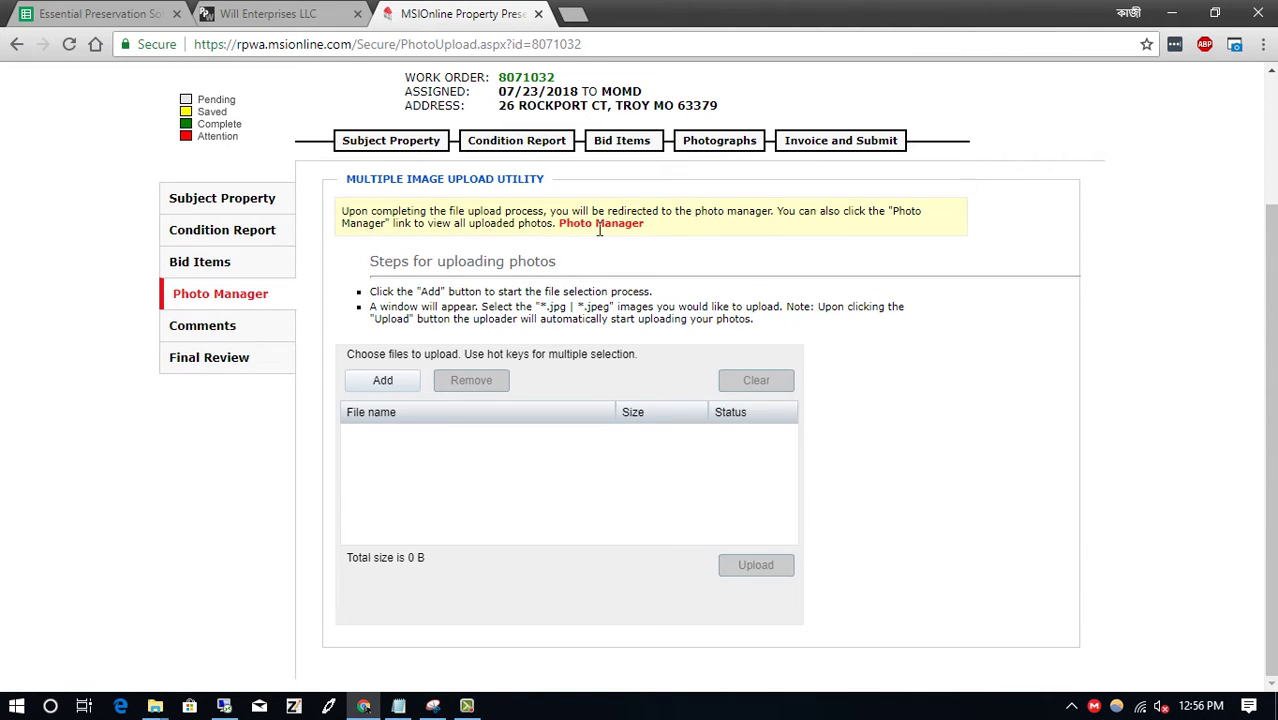
click(380, 380)
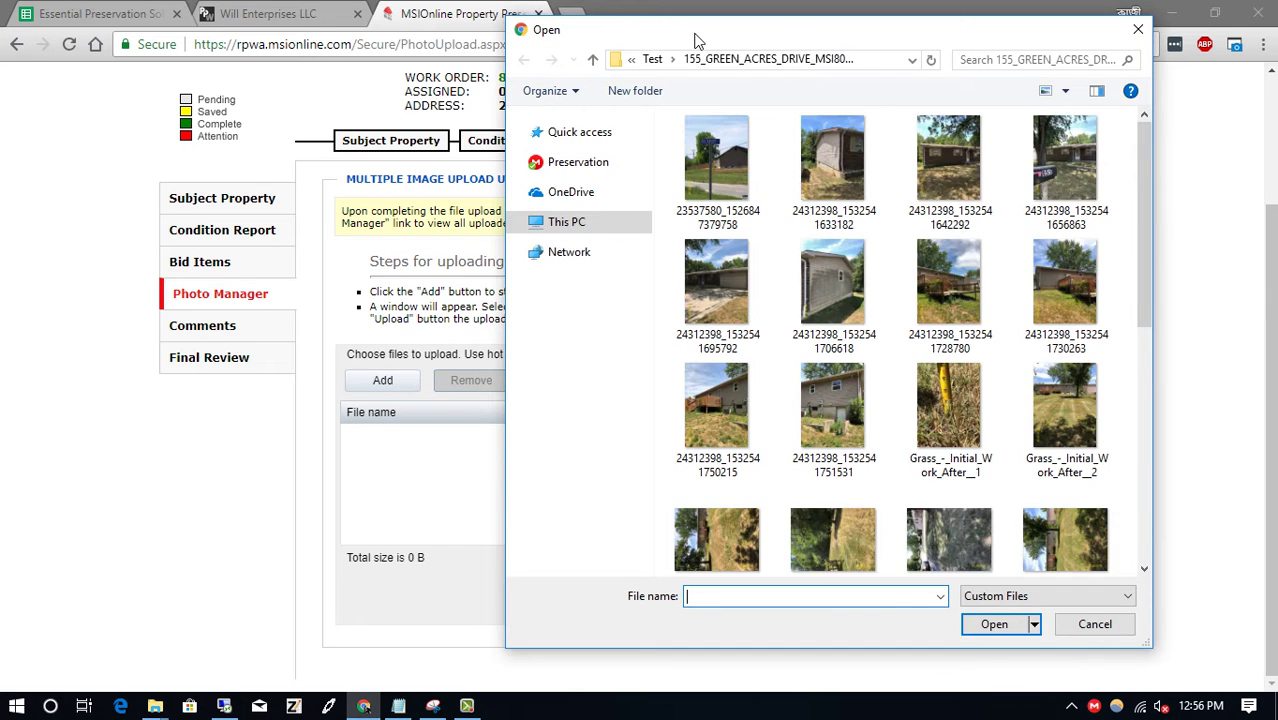
drag(697, 40, 410, 35)
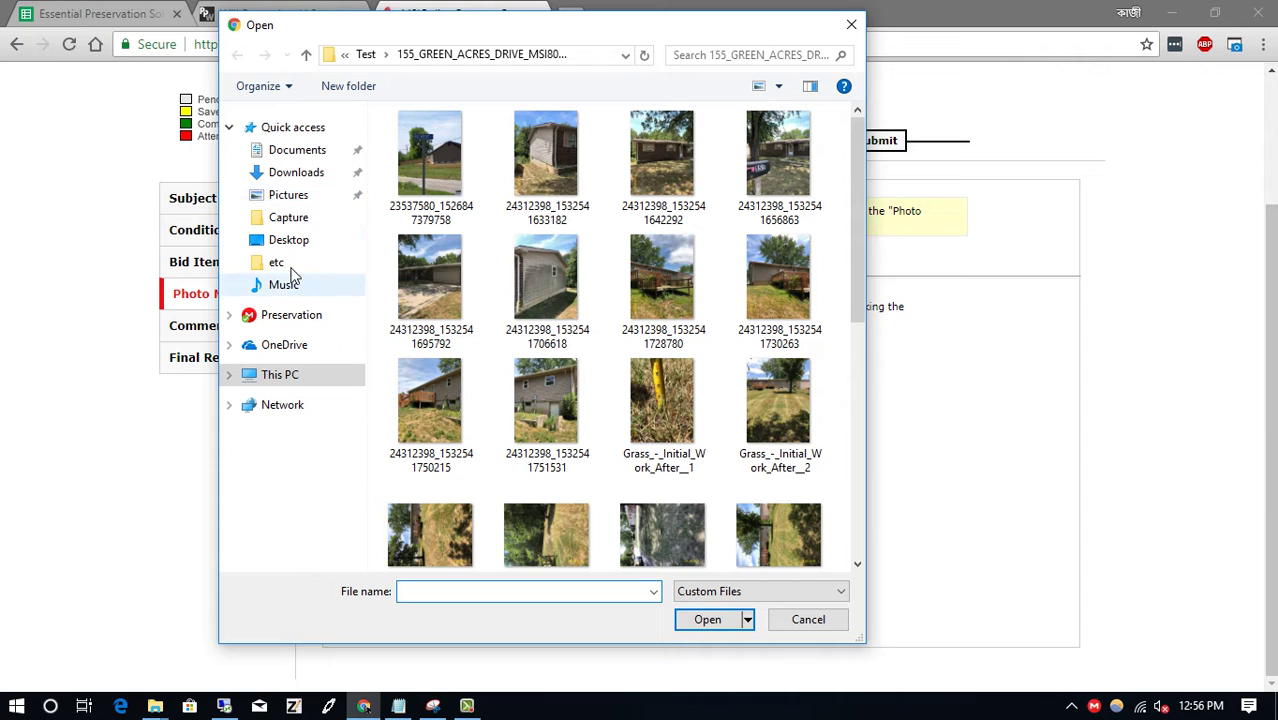
click(288, 240)
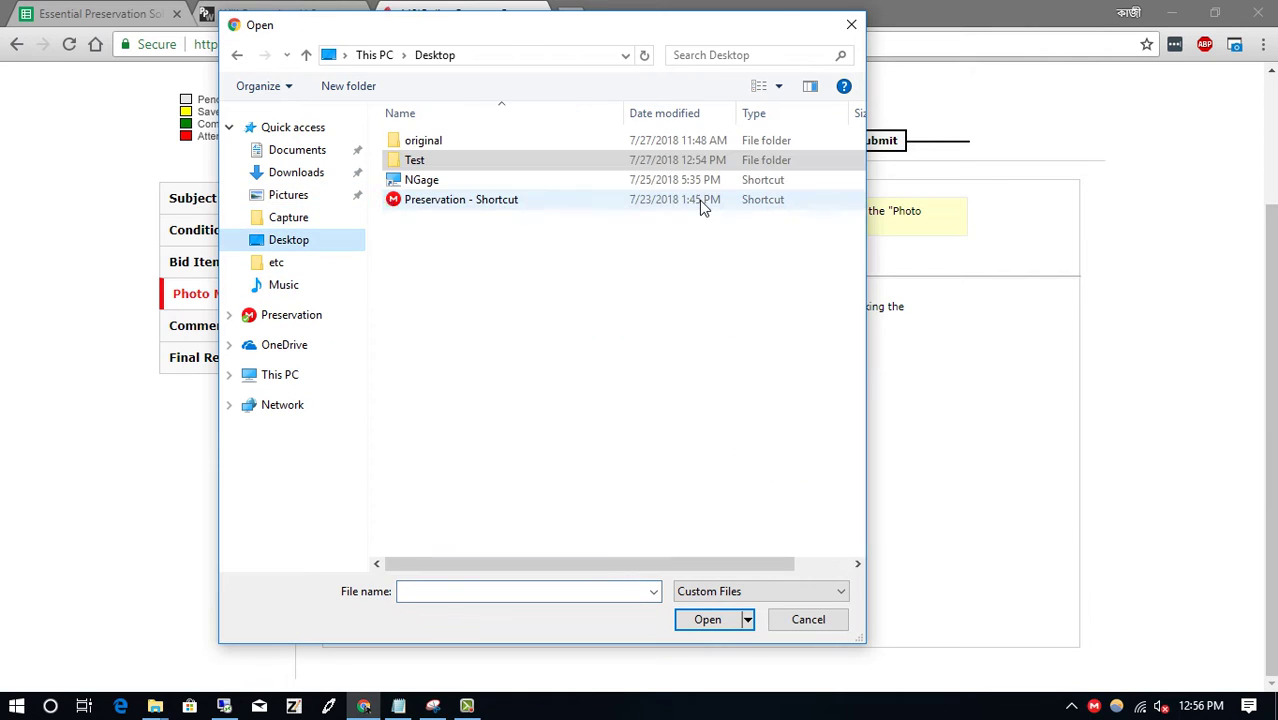
double_click(418, 162)
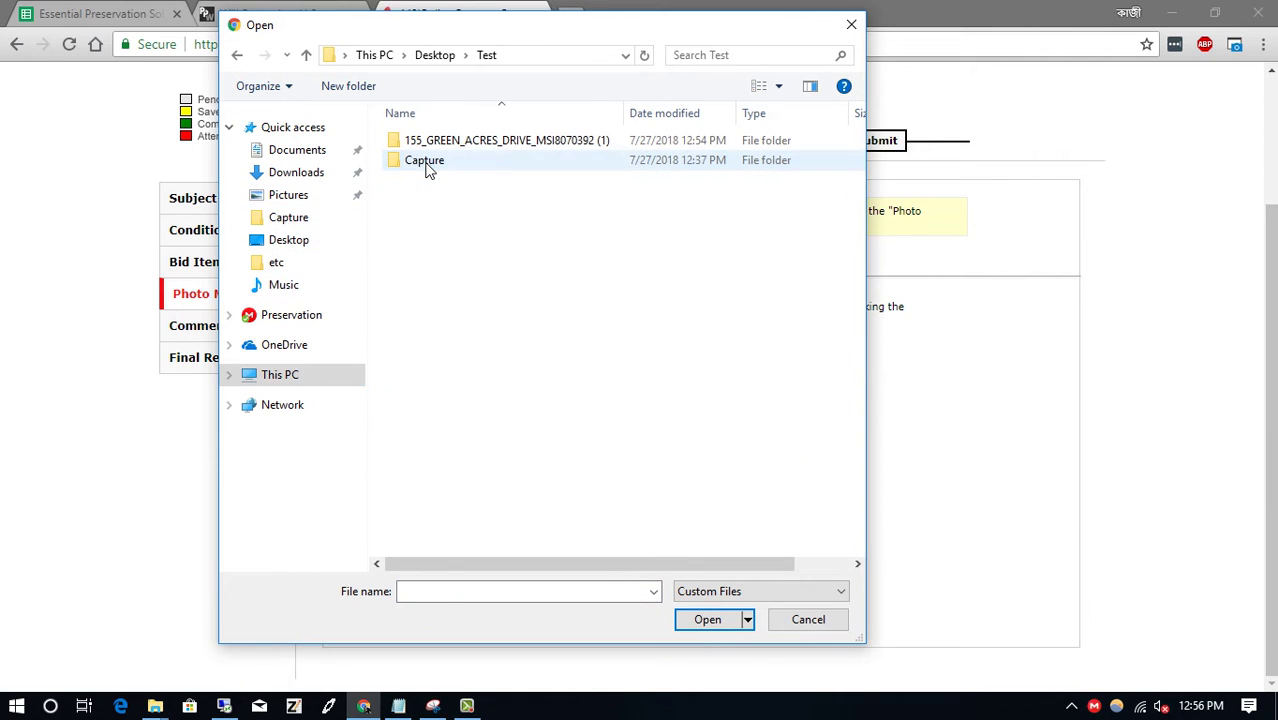
double_click(503, 145)
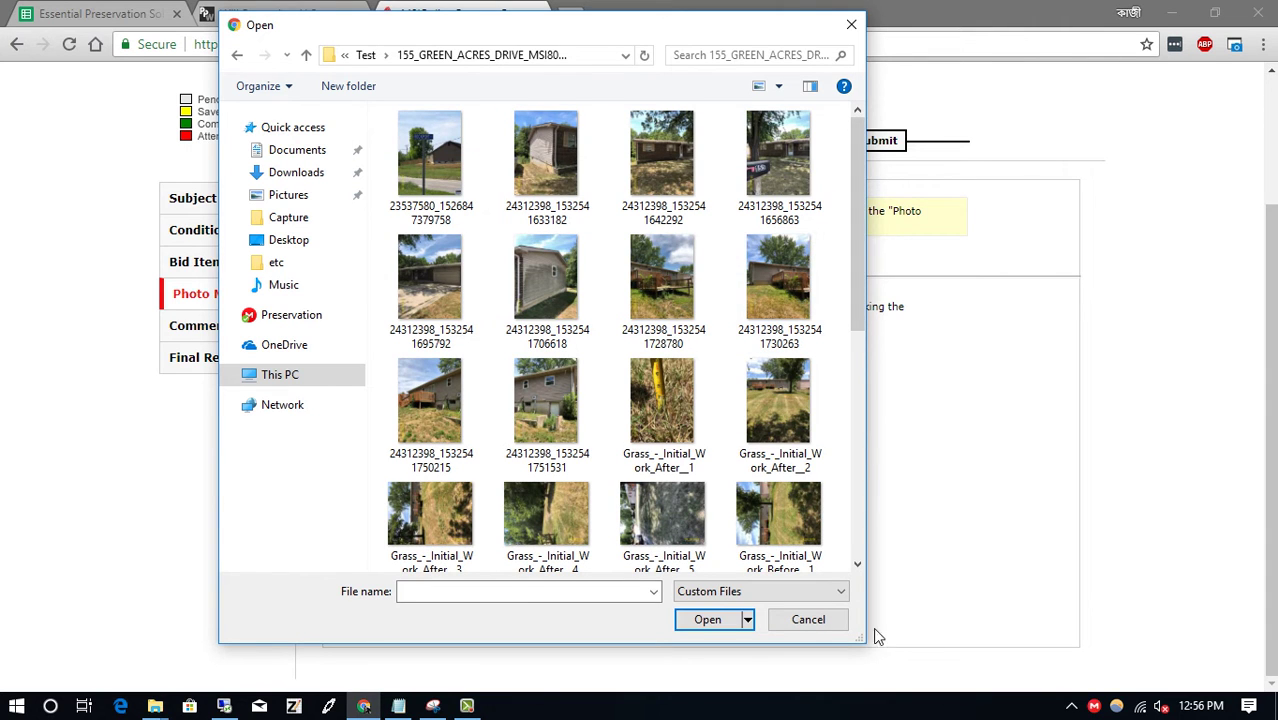
Enlarge the thumbnails, add the photos from the first street sign image through Grass_-_Initial_Work_After__2, and upload them.
drag(865, 641, 1070, 690)
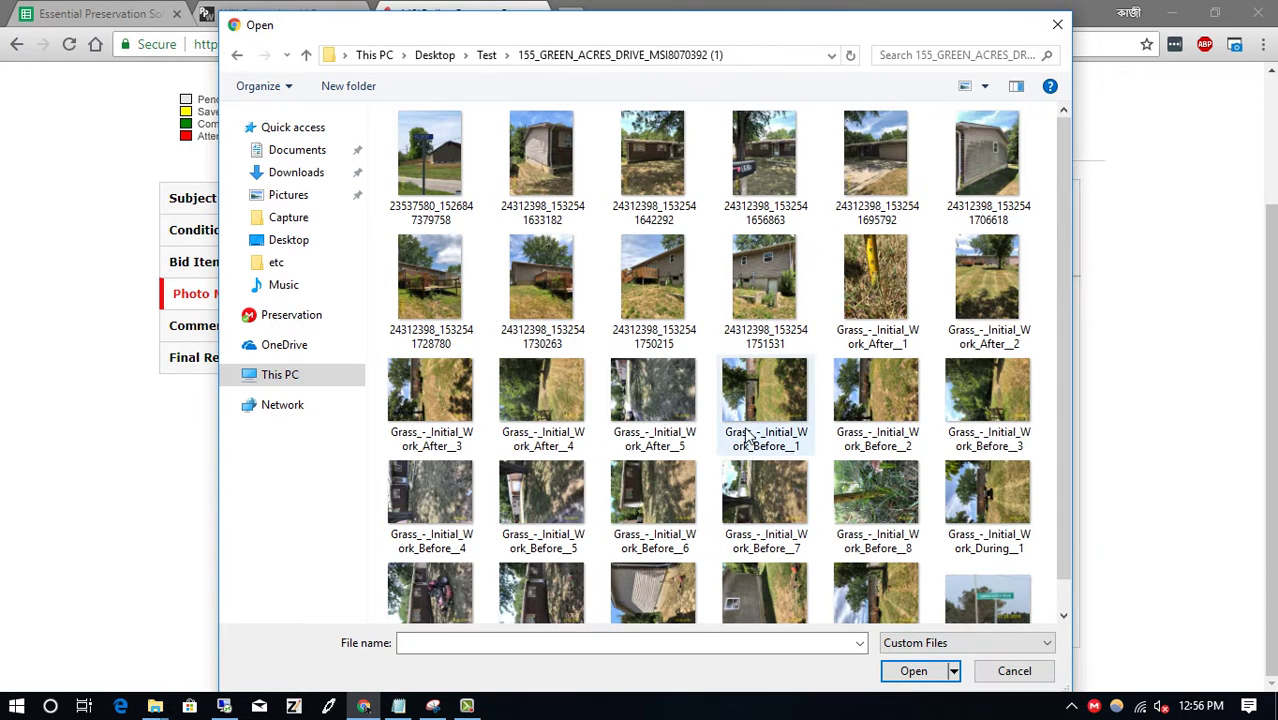
ctrl+scroll(745, 437, up, 2)
ctrl+scroll(751, 418, up, 1)
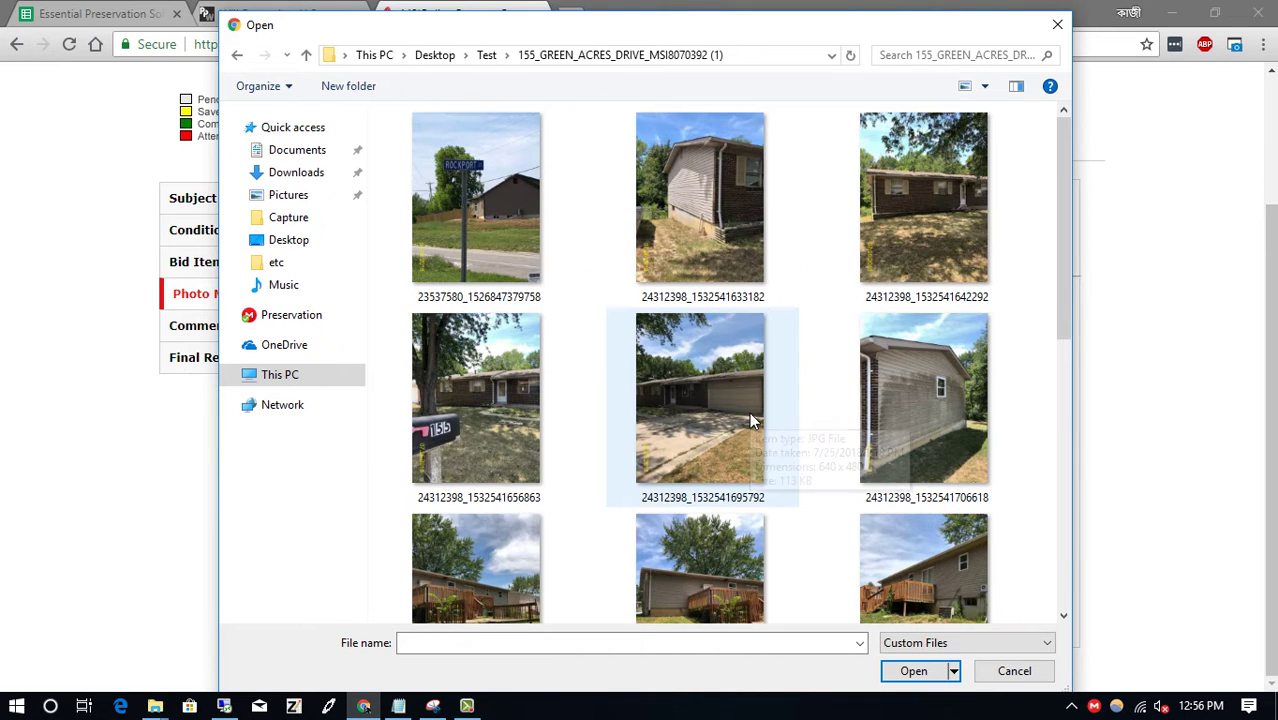
click(518, 204)
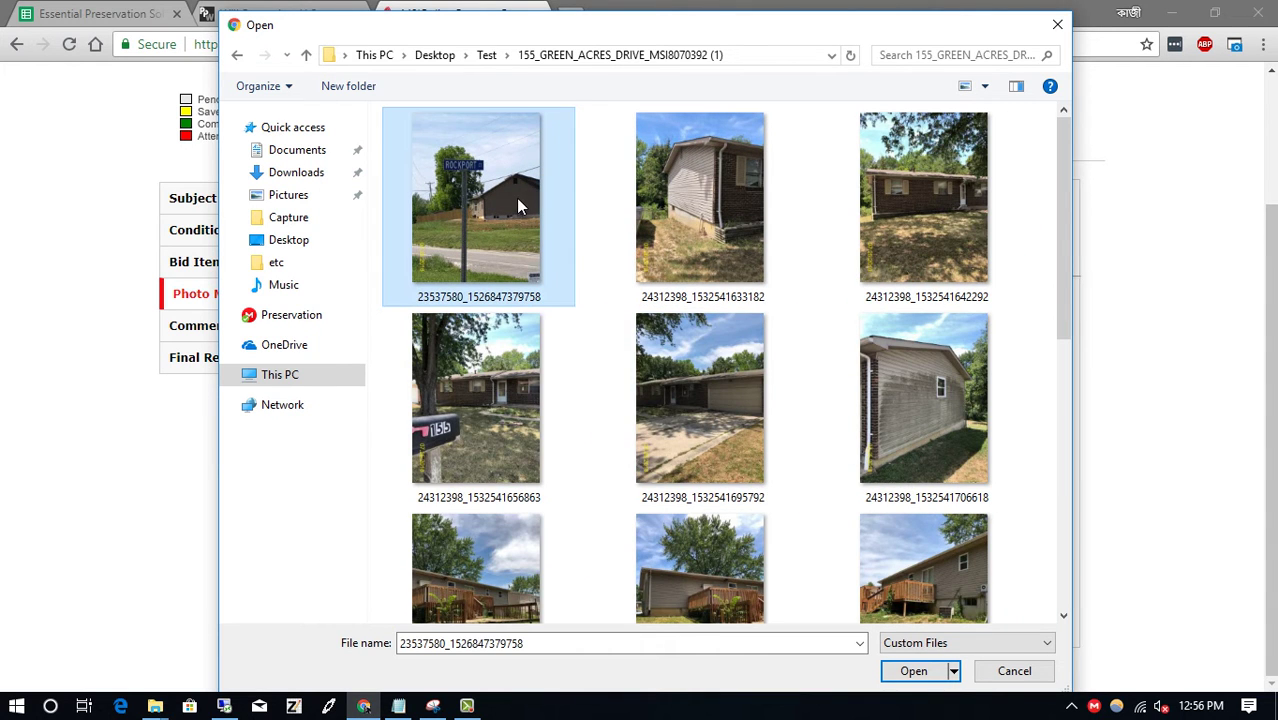
drag(1064, 322, 1070, 416)
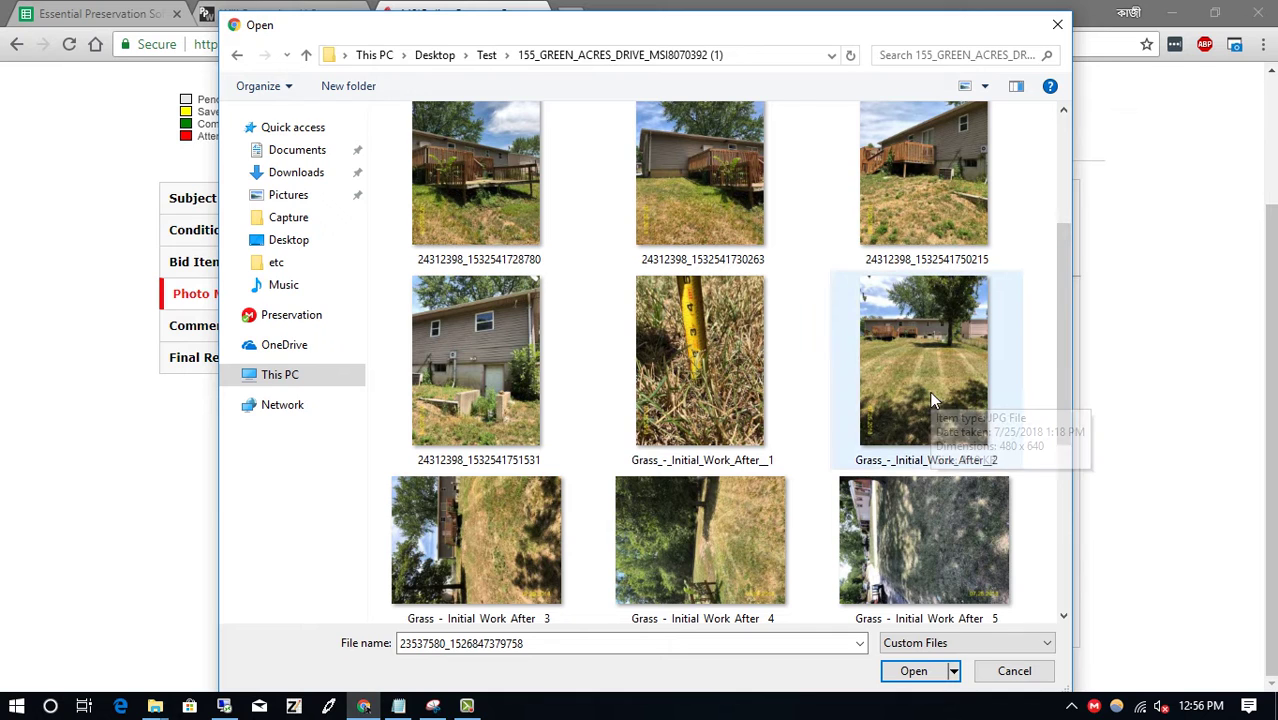
shift+click(930, 400)
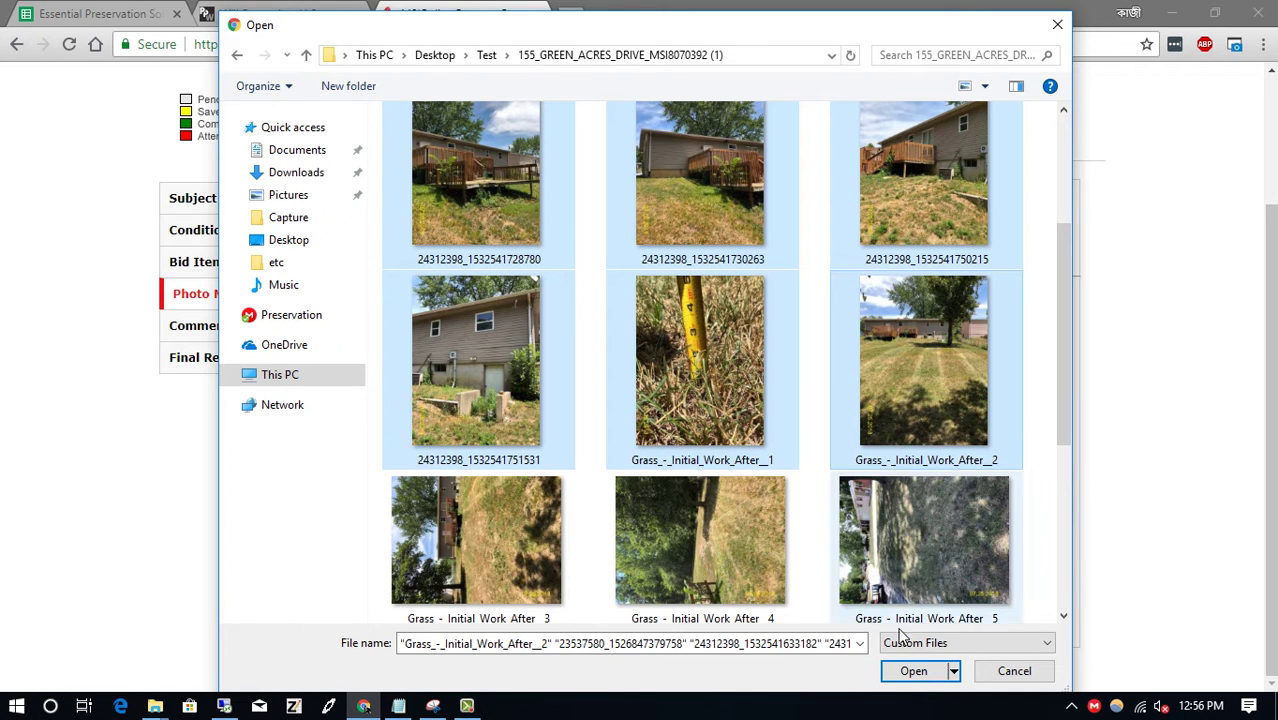
mouse_move(1070, 396)
mouse_down()
mouse_move(1067, 286)
mouse_move(1078, 437)
mouse_move(1070, 397)
mouse_up()
click(913, 671)
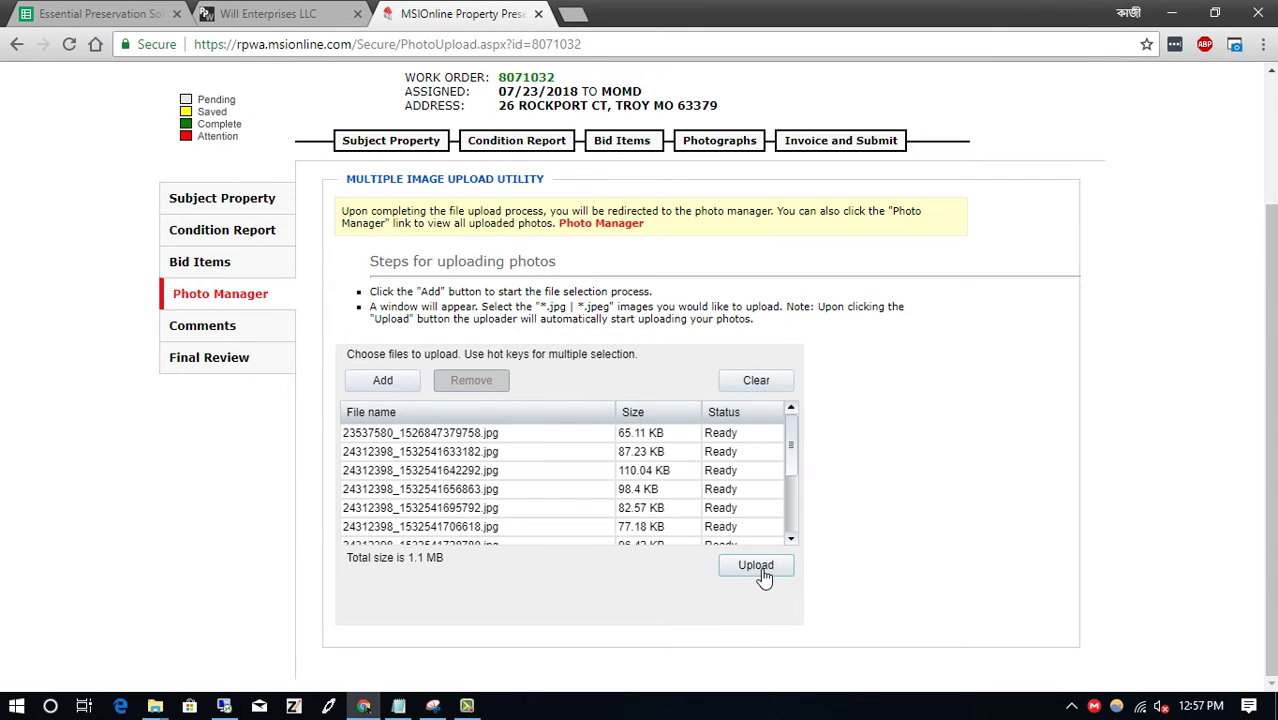
click(758, 566)
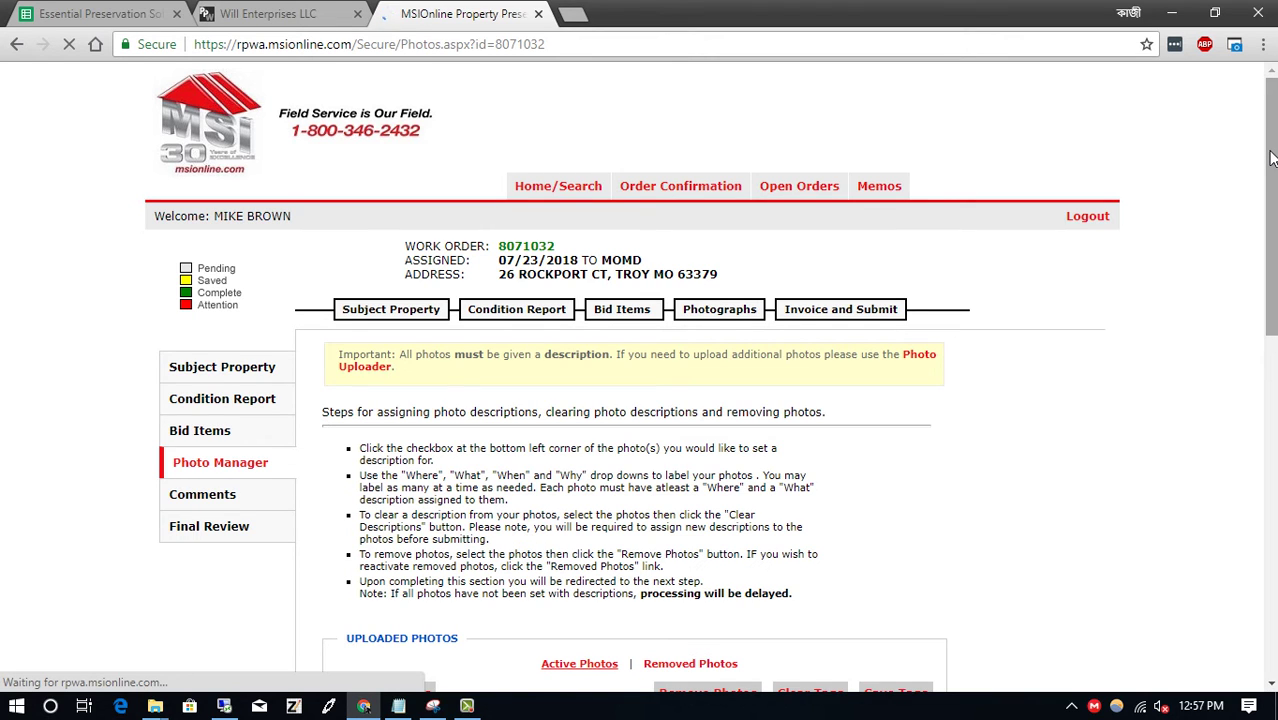
Examine the orientation of the uploaded photos in the photo manager, enlarging the street sign, house side and deck pictures.
drag(1270, 157, 1270, 478)
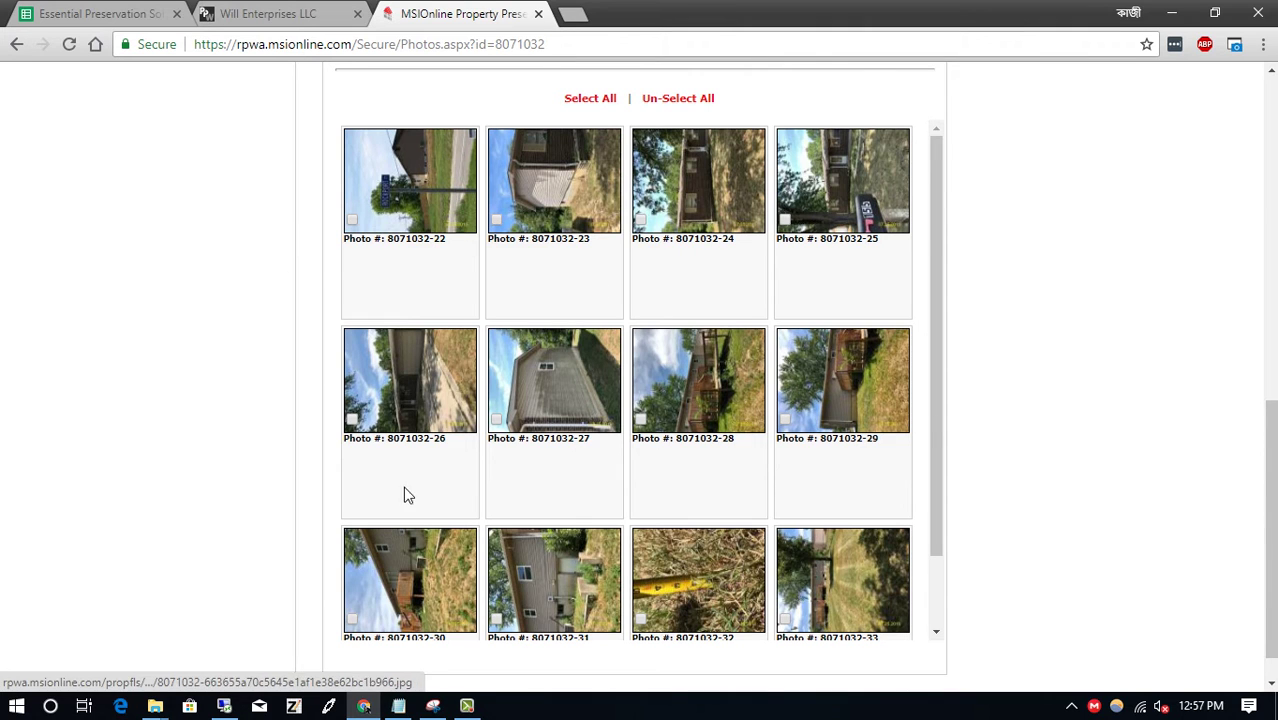
click(433, 177)
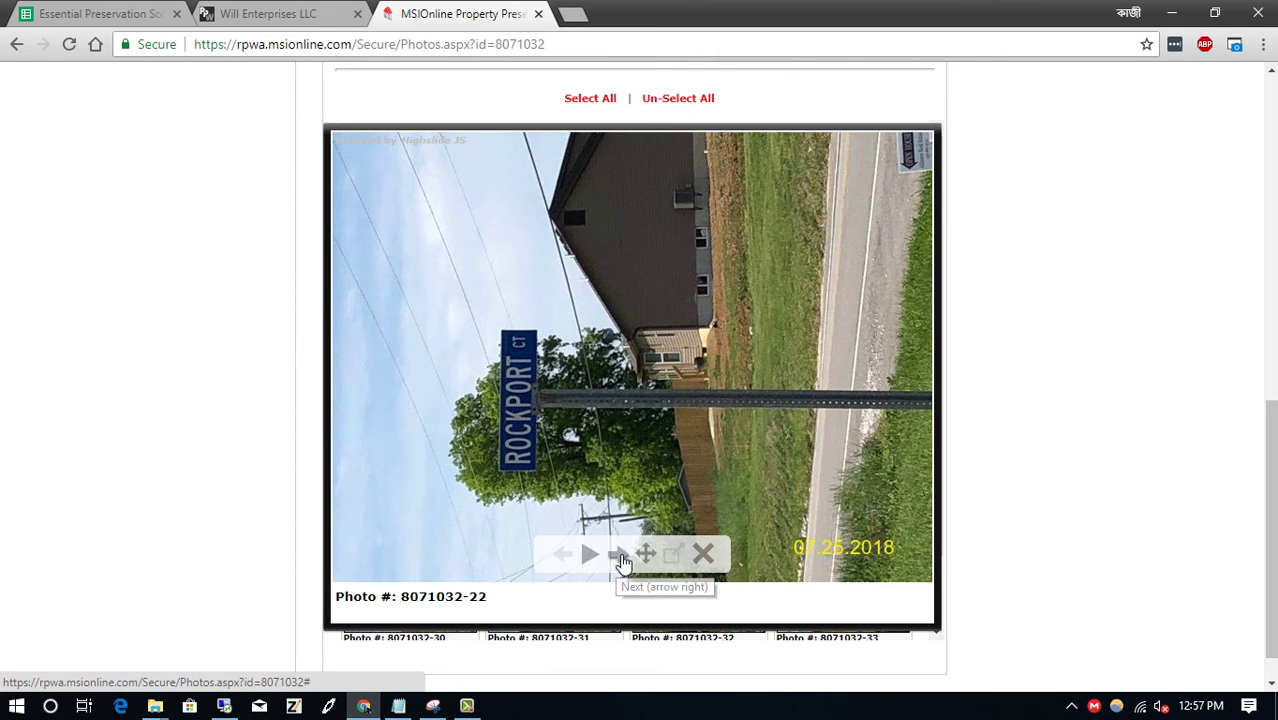
click(620, 556)
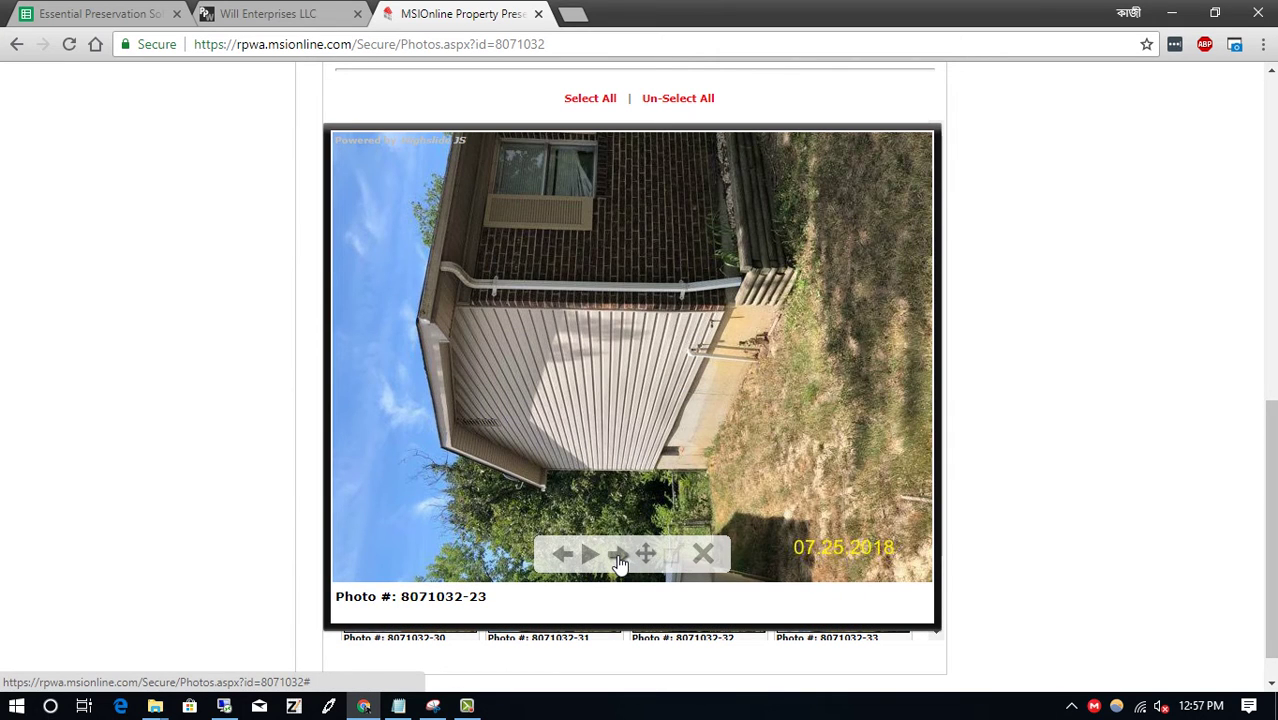
click(620, 556)
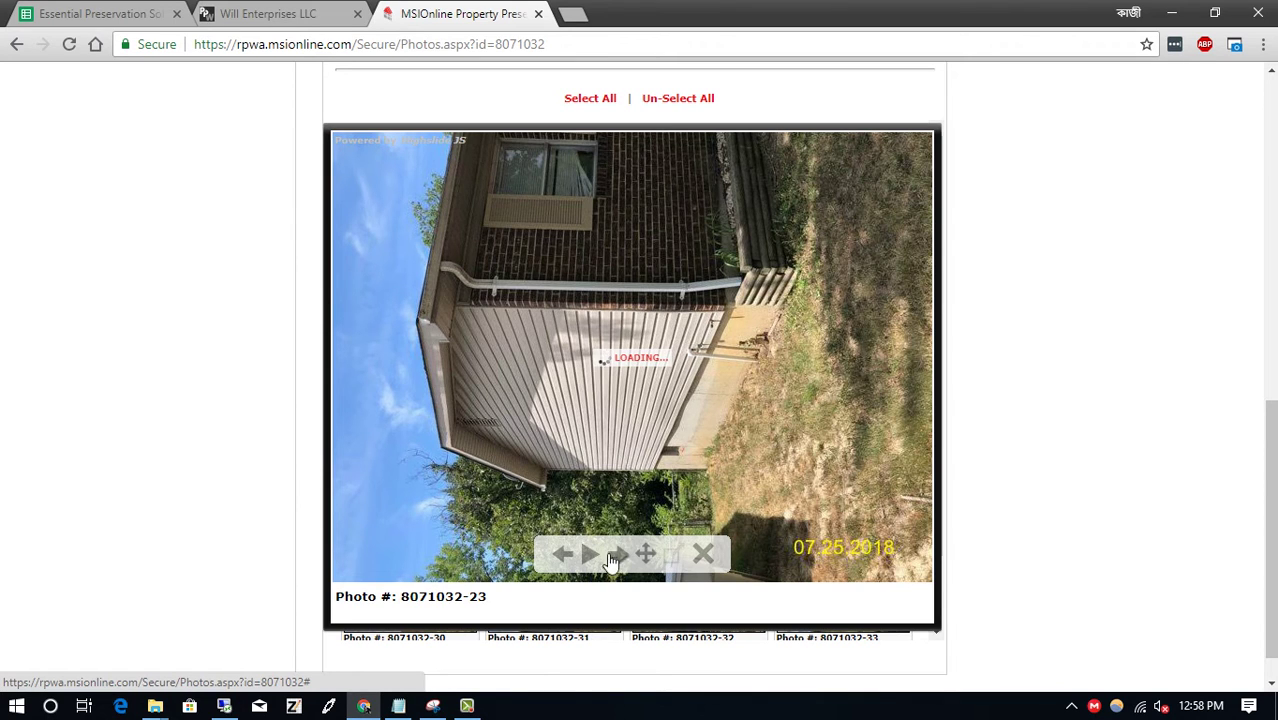
click(612, 434)
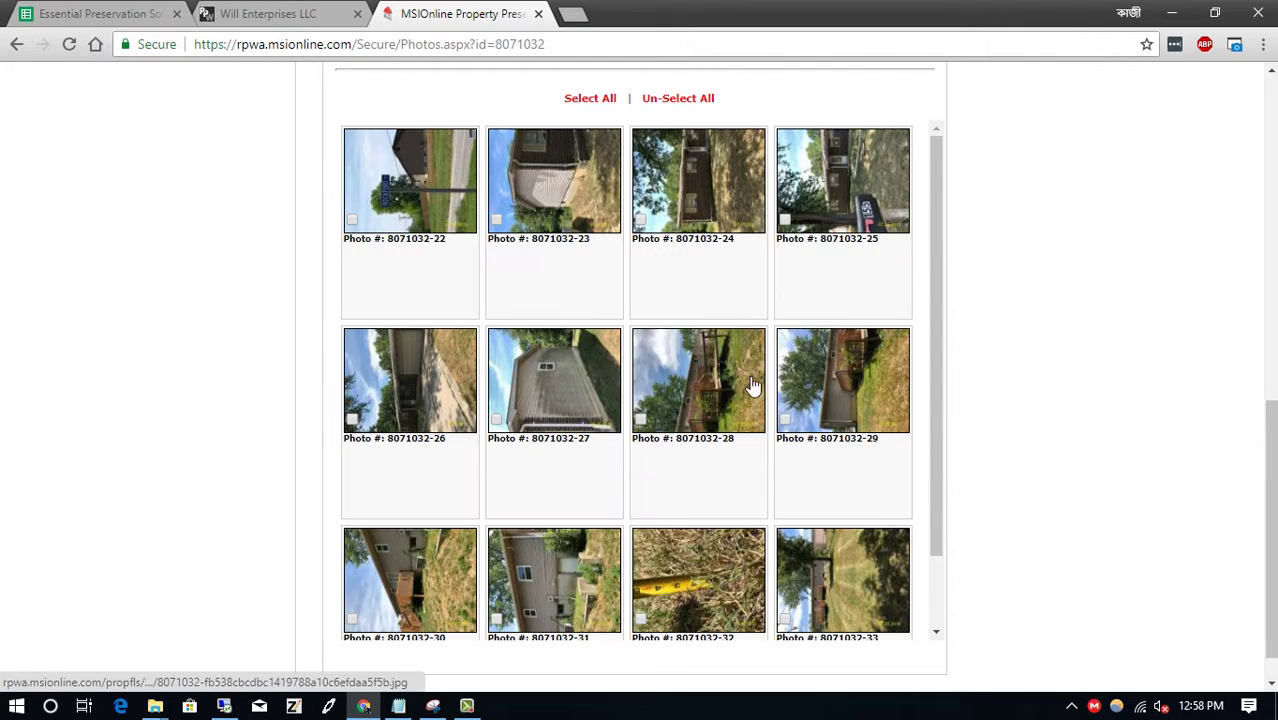
click(721, 382)
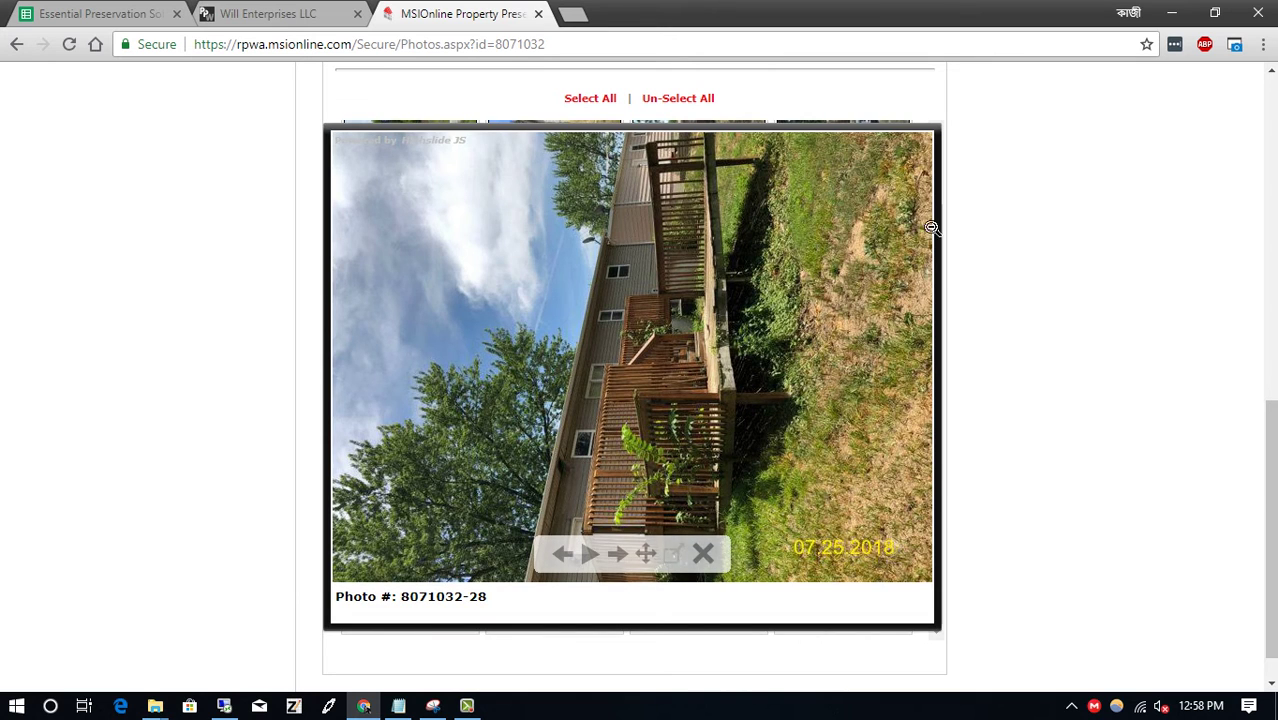
click(714, 560)
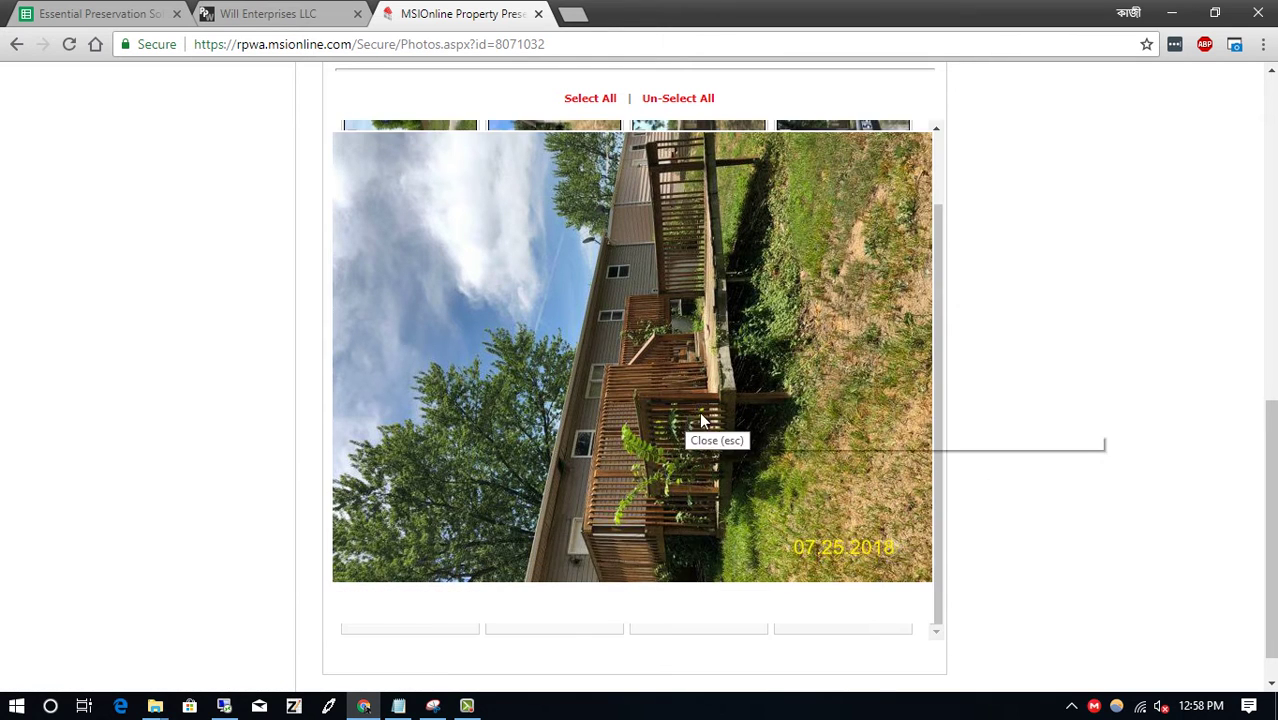
Select all the uploaded photos and remove them from the work order.
drag(1270, 510, 1270, 344)
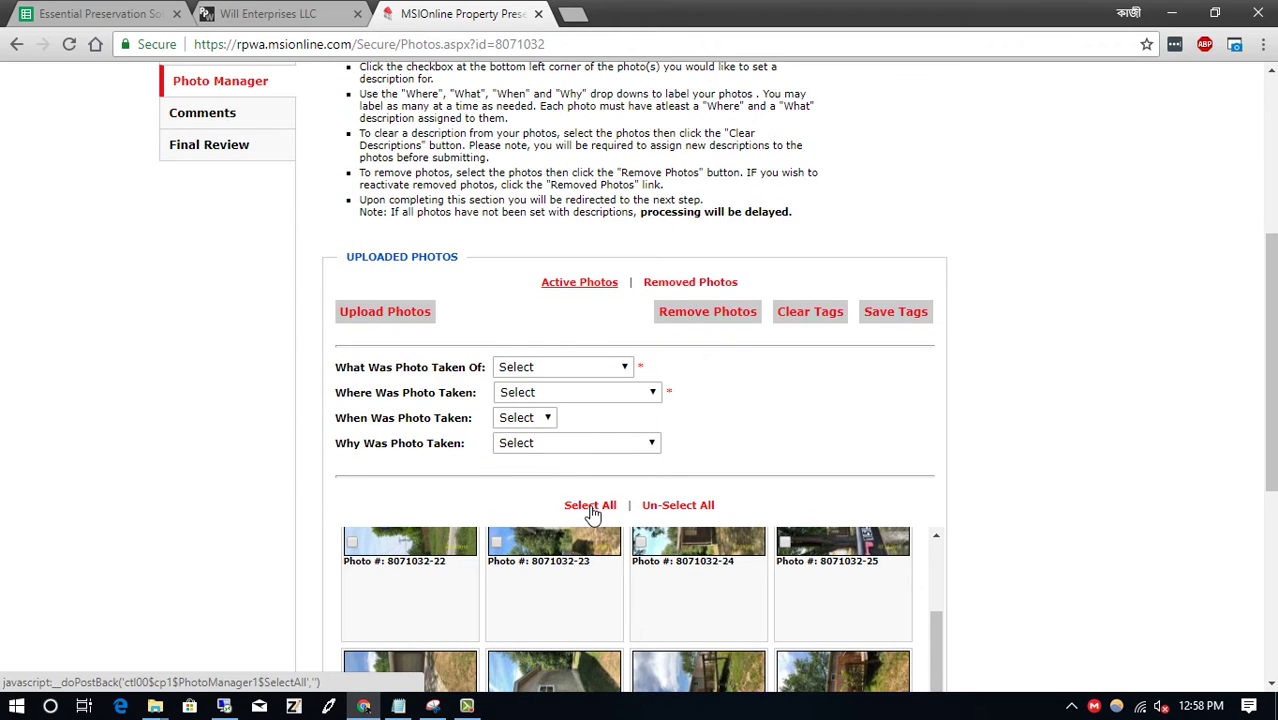
drag(1270, 360, 1270, 485)
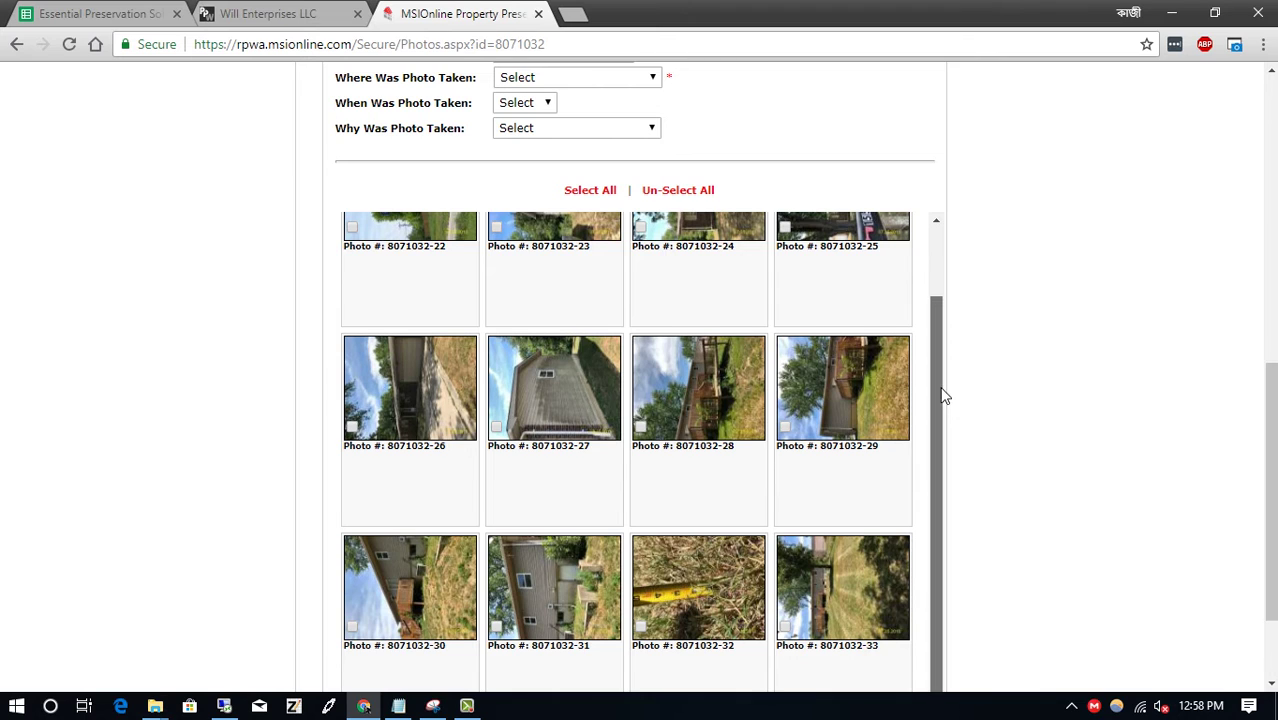
drag(941, 394, 939, 257)
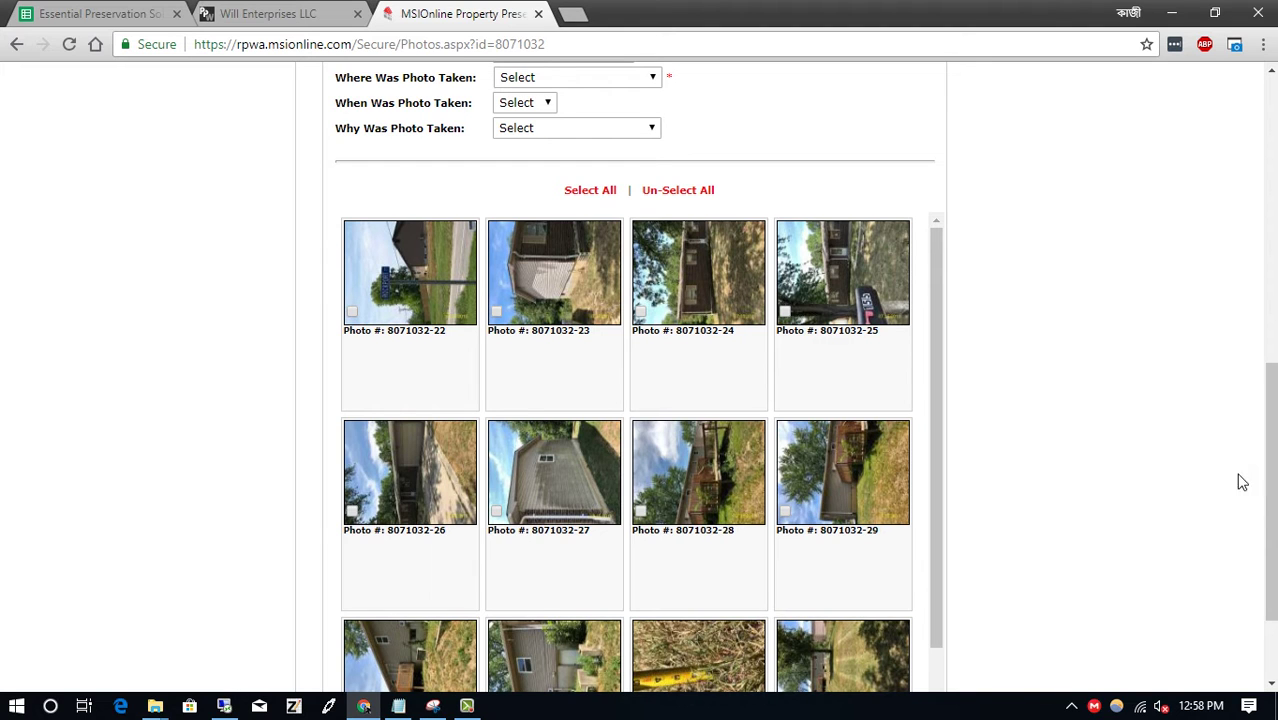
scroll(1240, 480, up, 3)
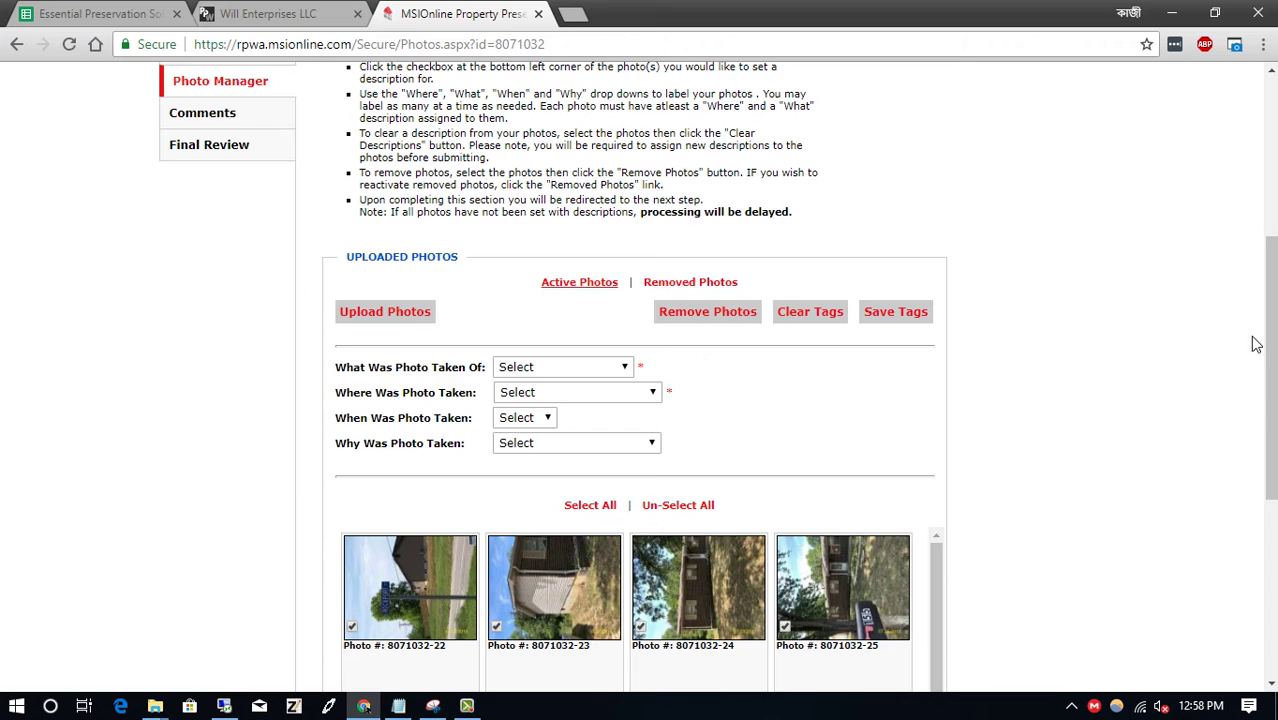
drag(1270, 326, 1270, 405)
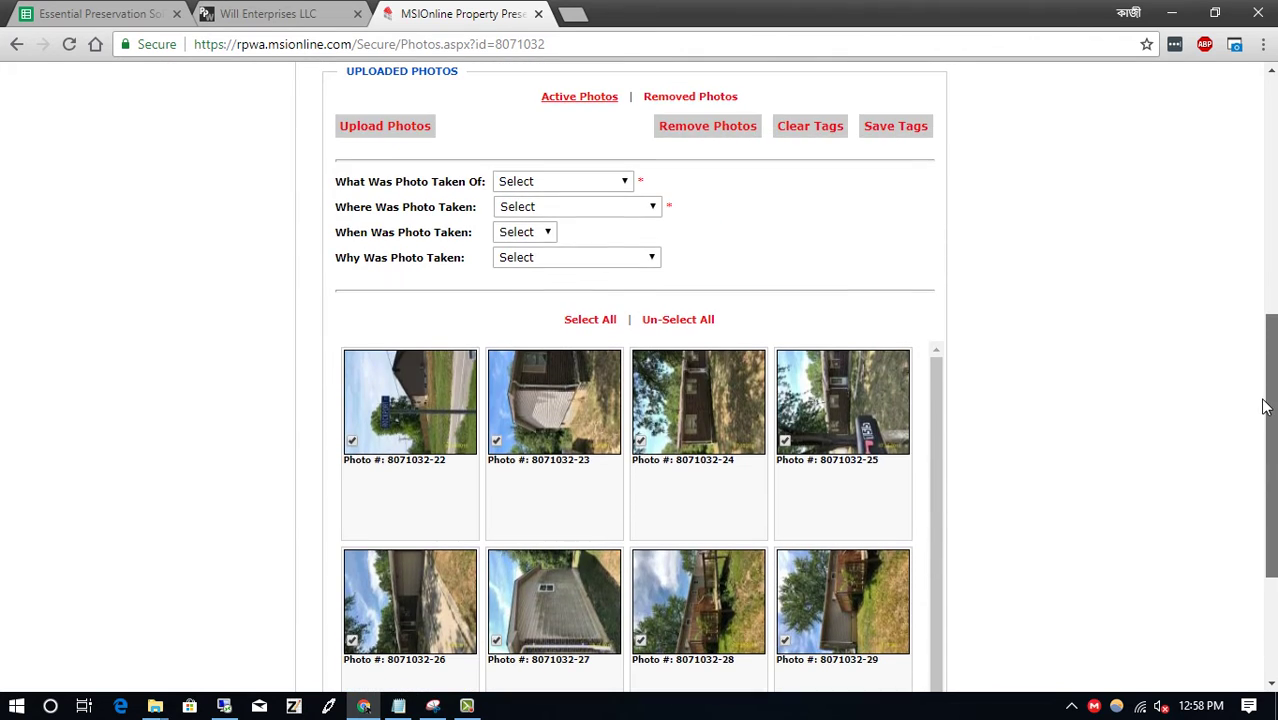
click(731, 137)
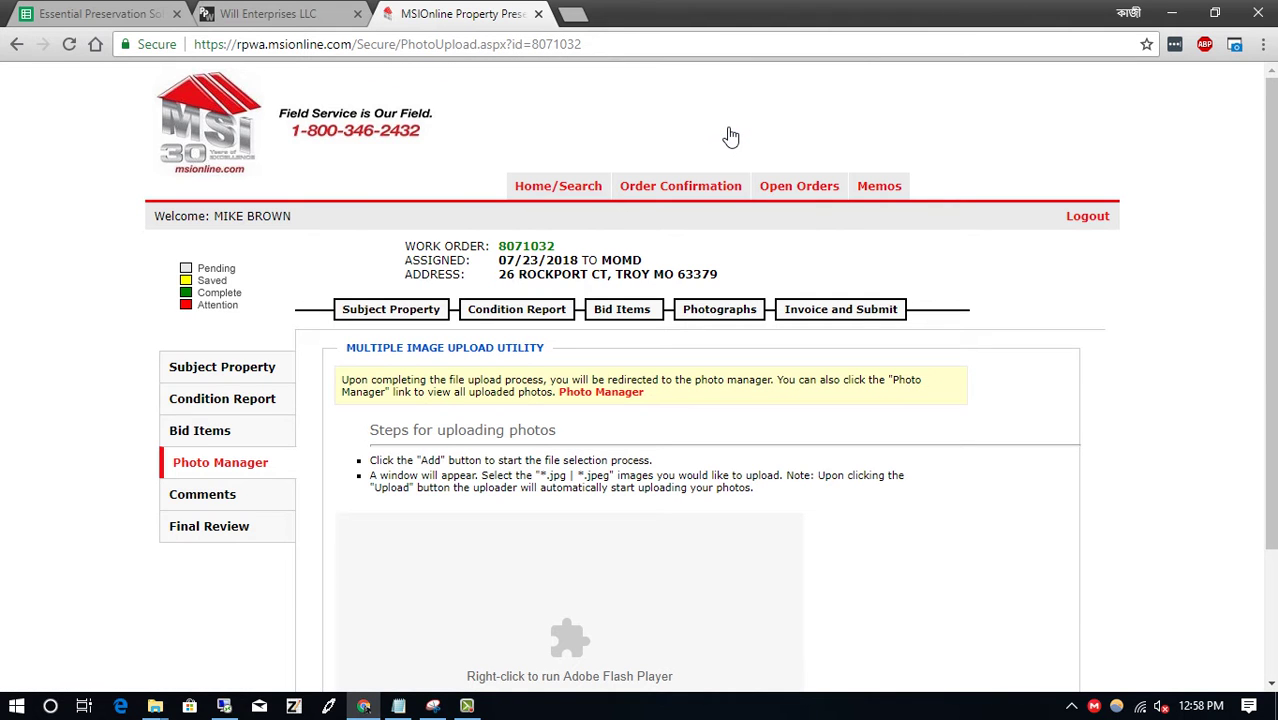
scroll(642, 485, down, 2)
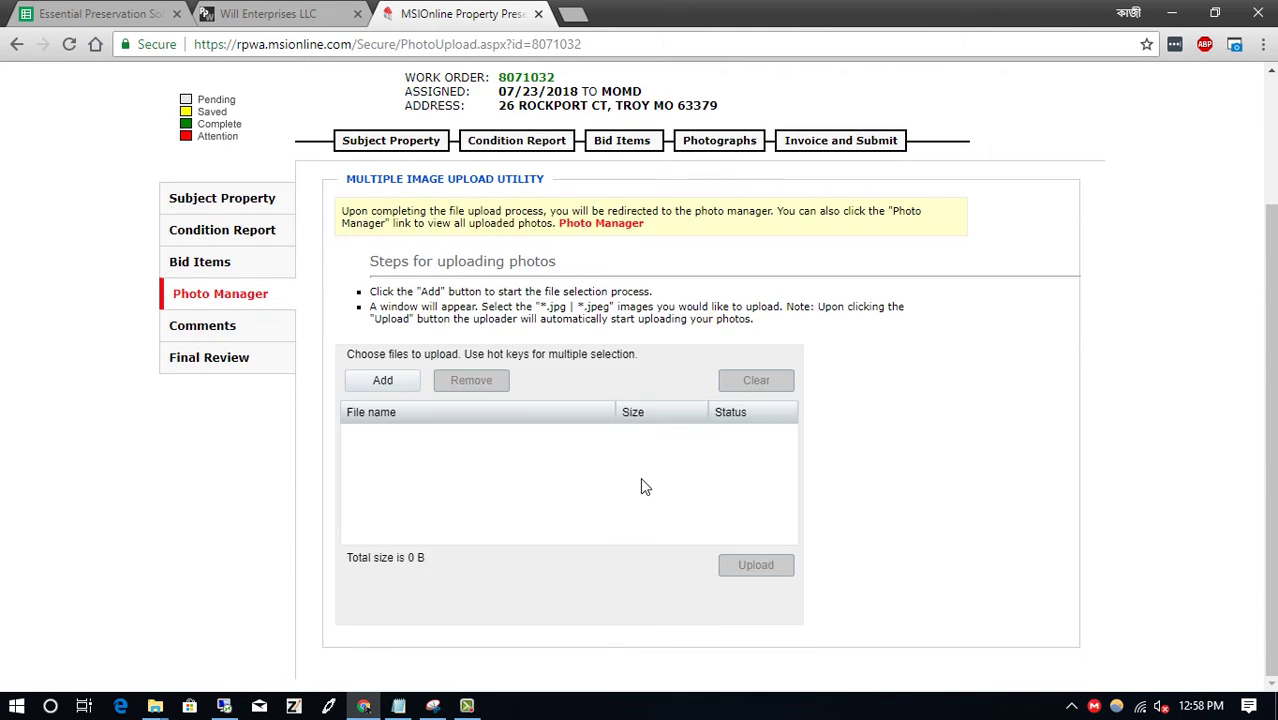
Switch to the Notepad notes and add the line "# upright and upload to msi but not ratate images" under the Windows 10 section.
click(400, 706)
click(724, 248)
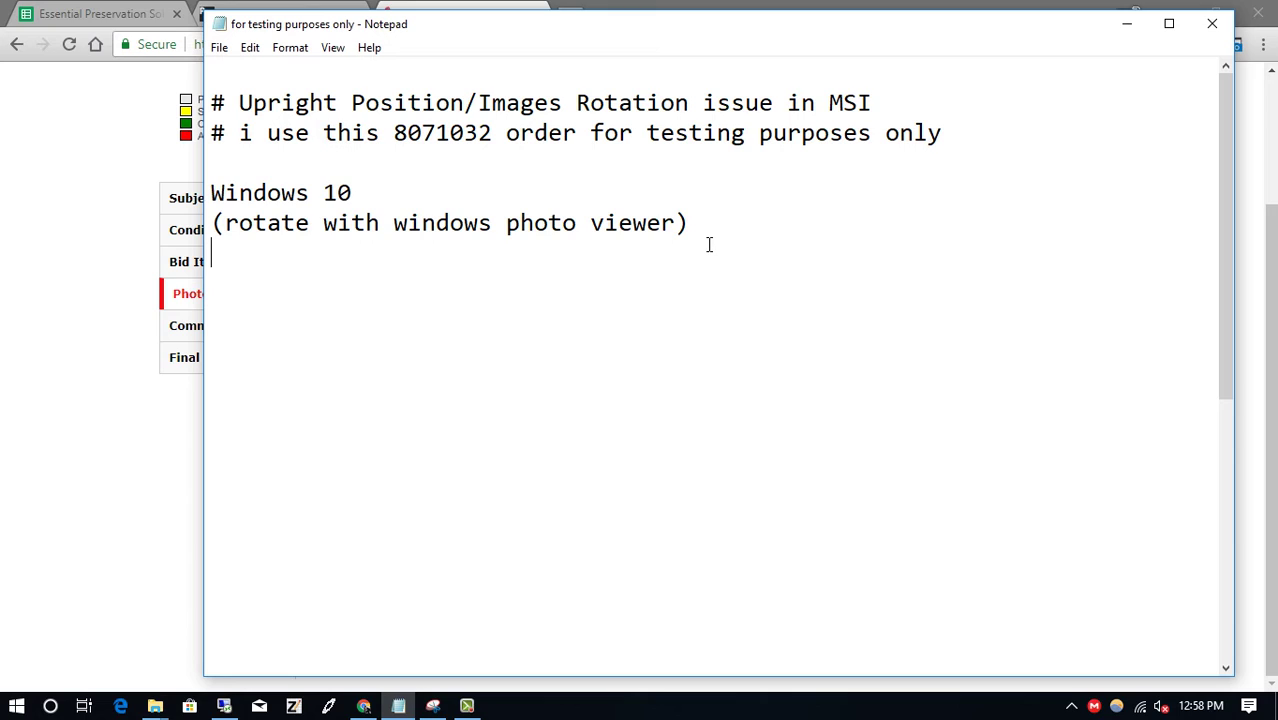
text(#)
text(Un)
key(BackSpace)
key(BackSpace)
text(up)
text(rith)
key(BackSpace)
key(BackSpace)
key(BackSpace)
key(BackSpace)
key(BackSpace)
key(BackSpace)
text(upright to)
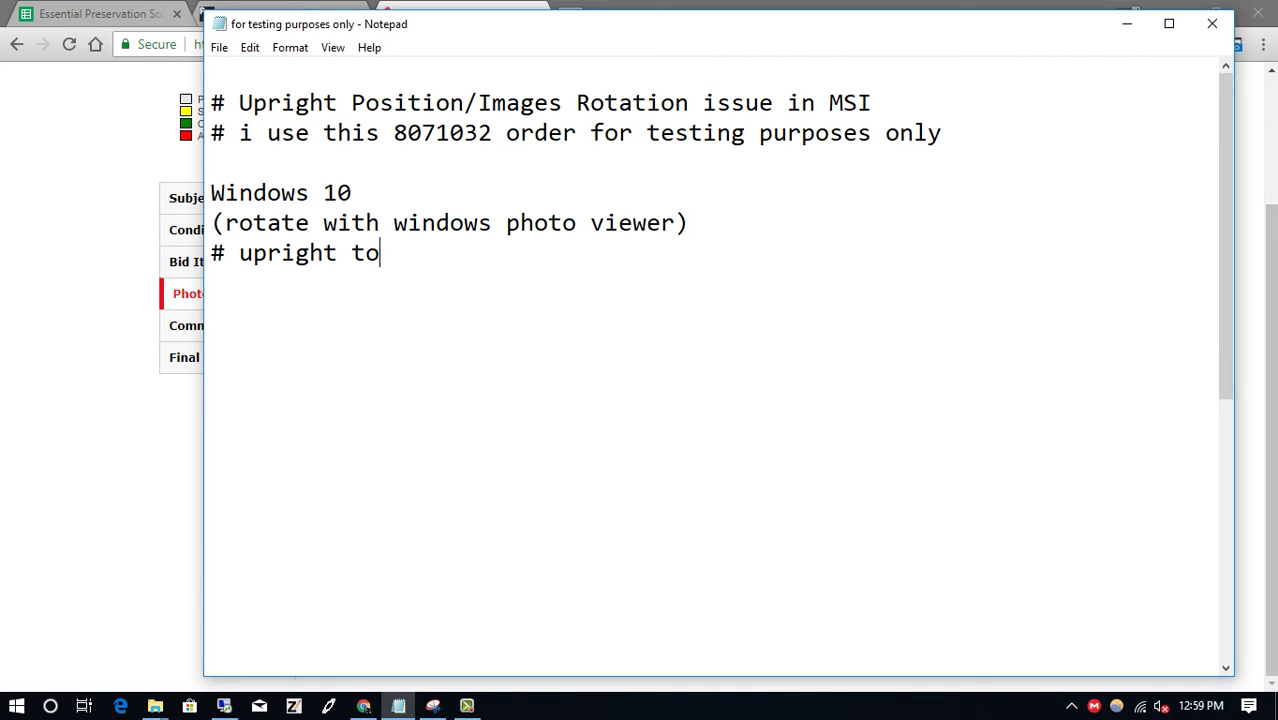
key(BackSpace)
key(BackSpace)
text(and upload )
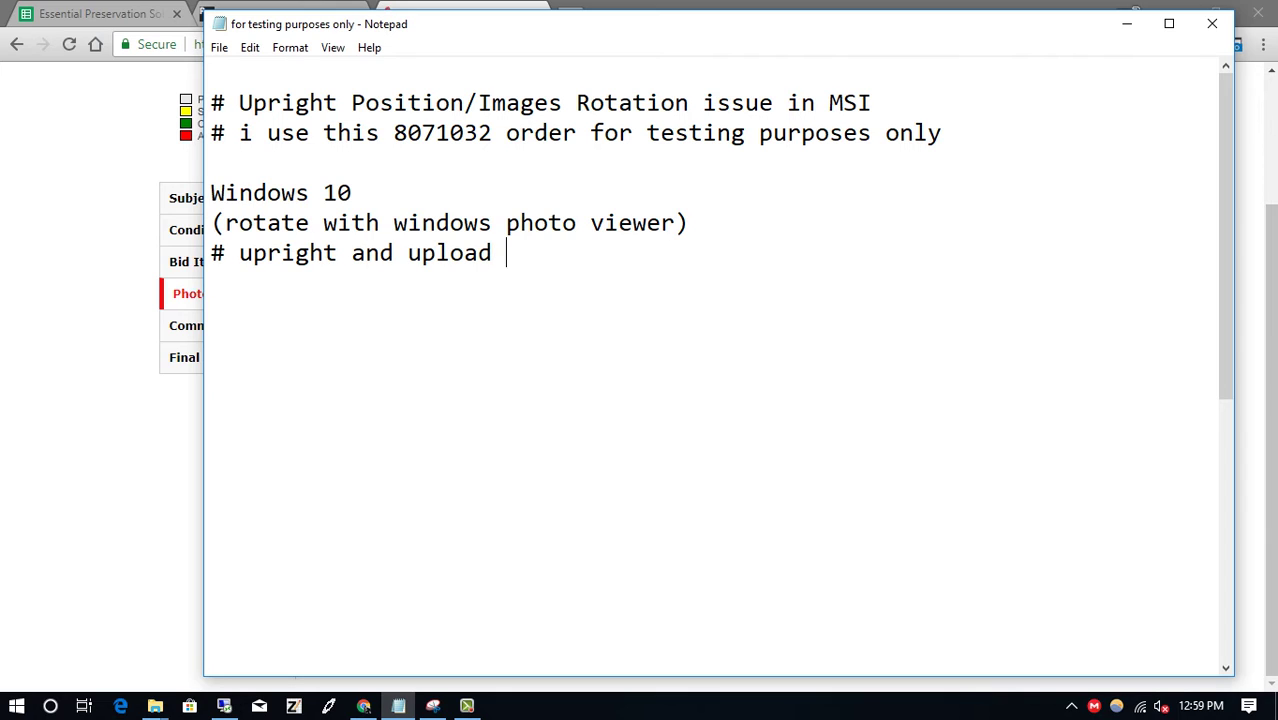
text(to msi)
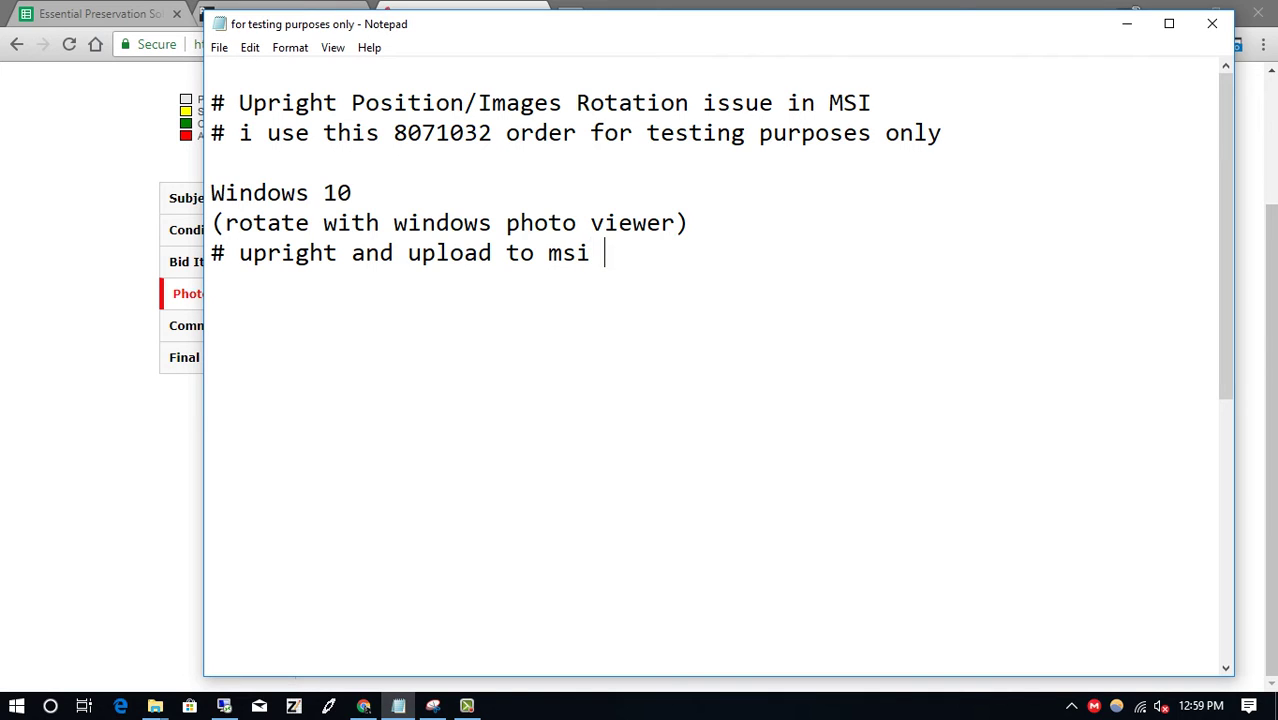
text( but not ra)
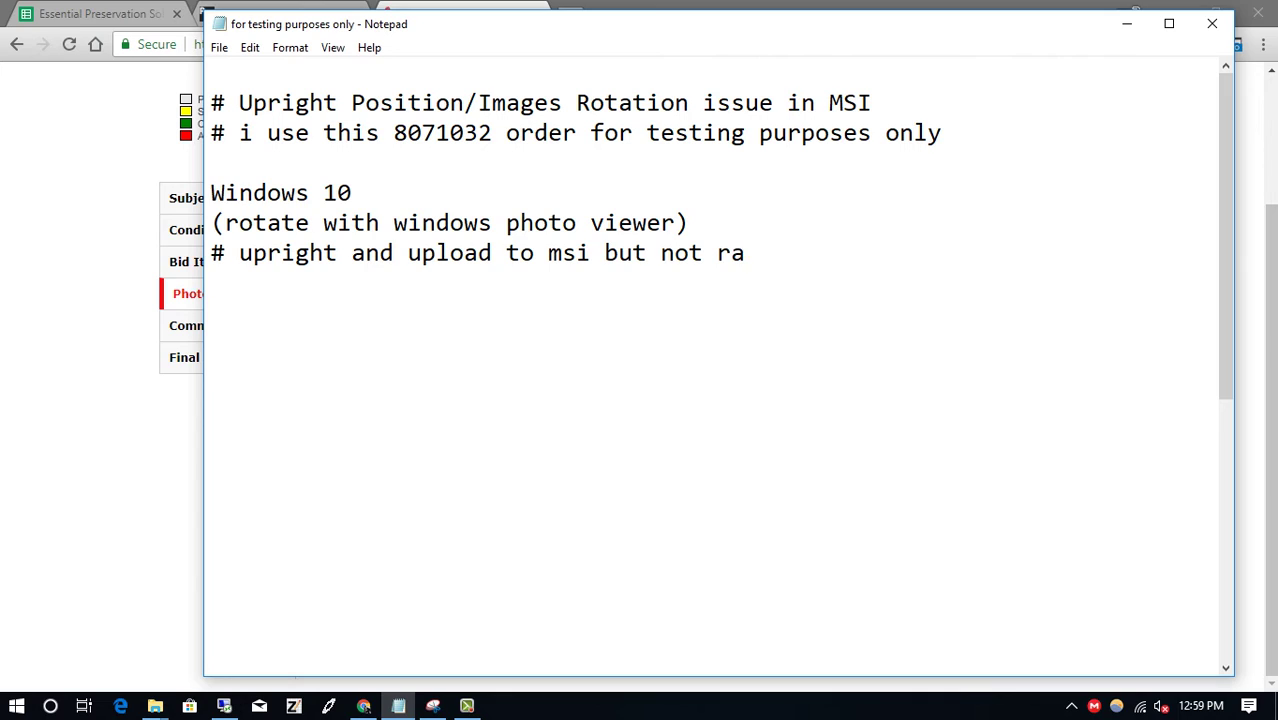
text(tate images)
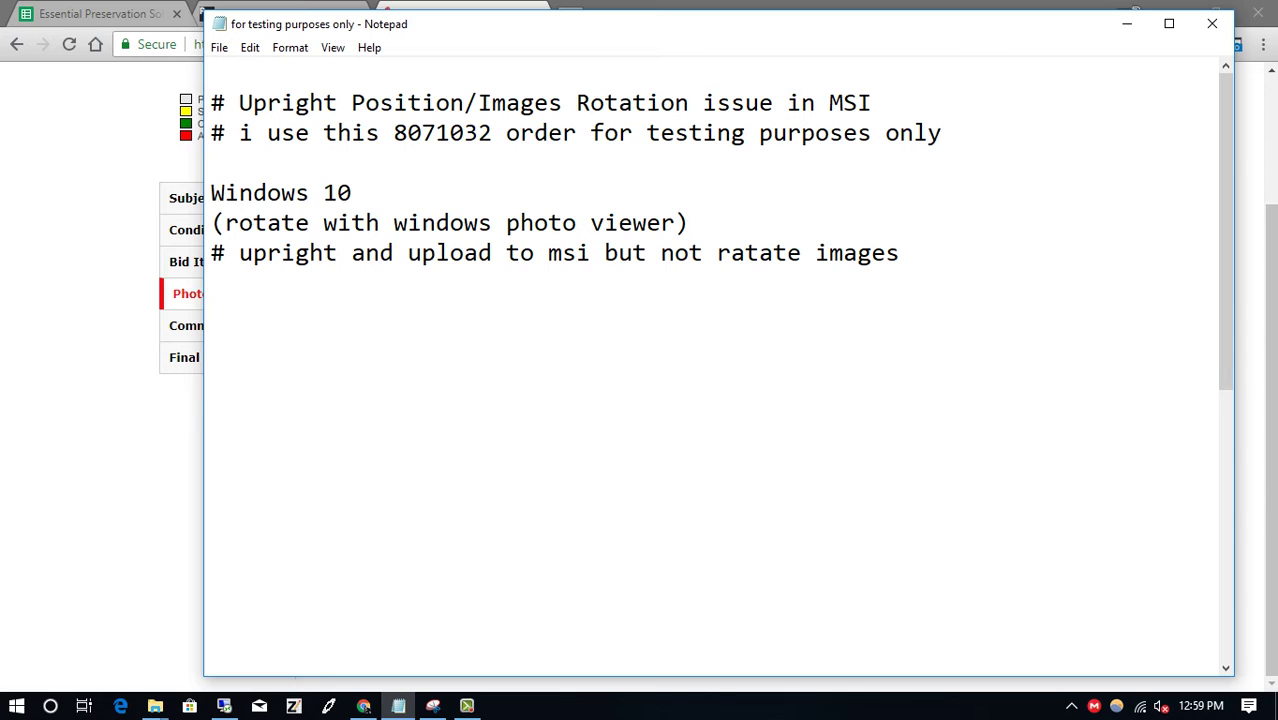
Add the line "now go to windows 7" below the Windows 10 notes and delete the surplus blank lines above the Windows 7 heading.
key(Return)
text(now go to wi)
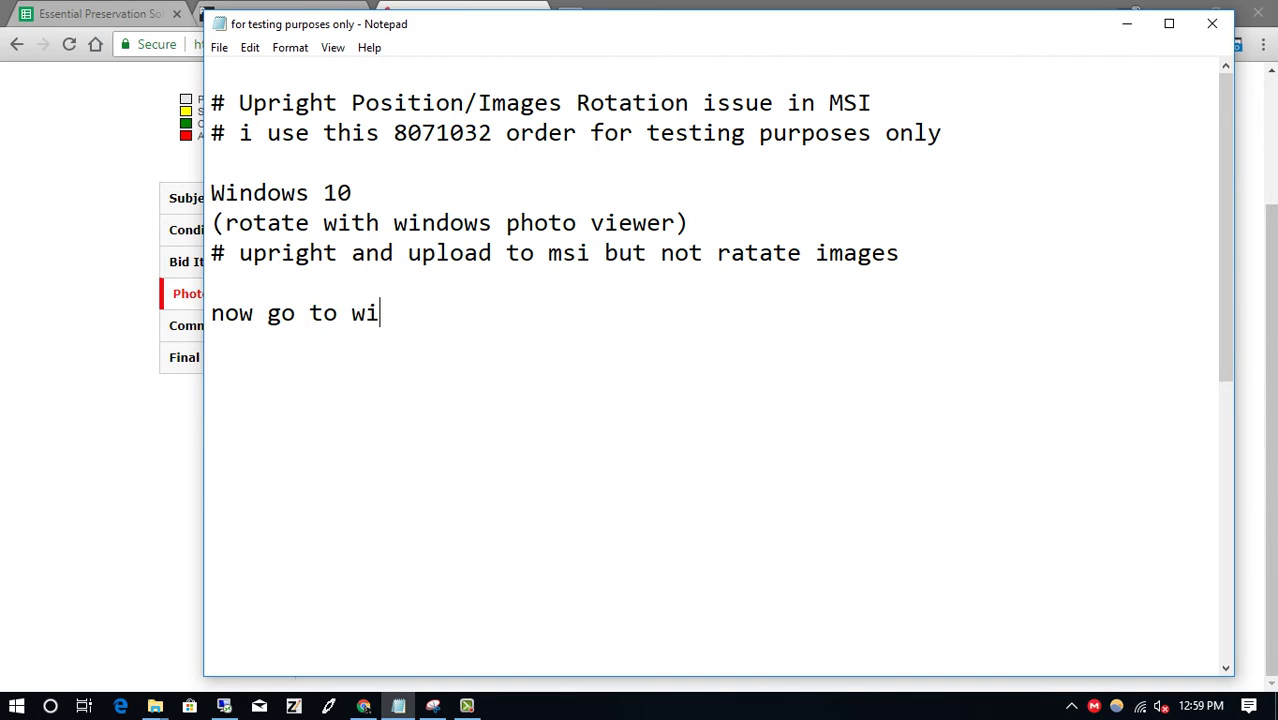
text(ndows 7)
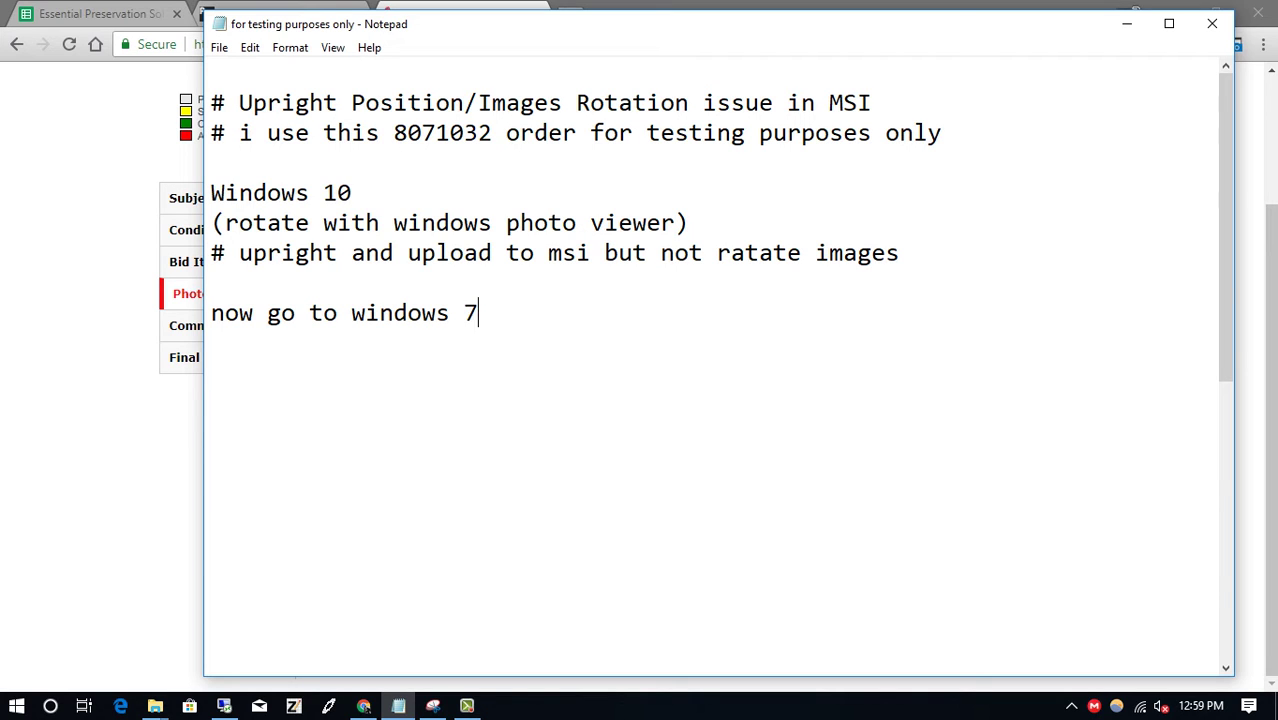
scroll(641, 322, down, 3)
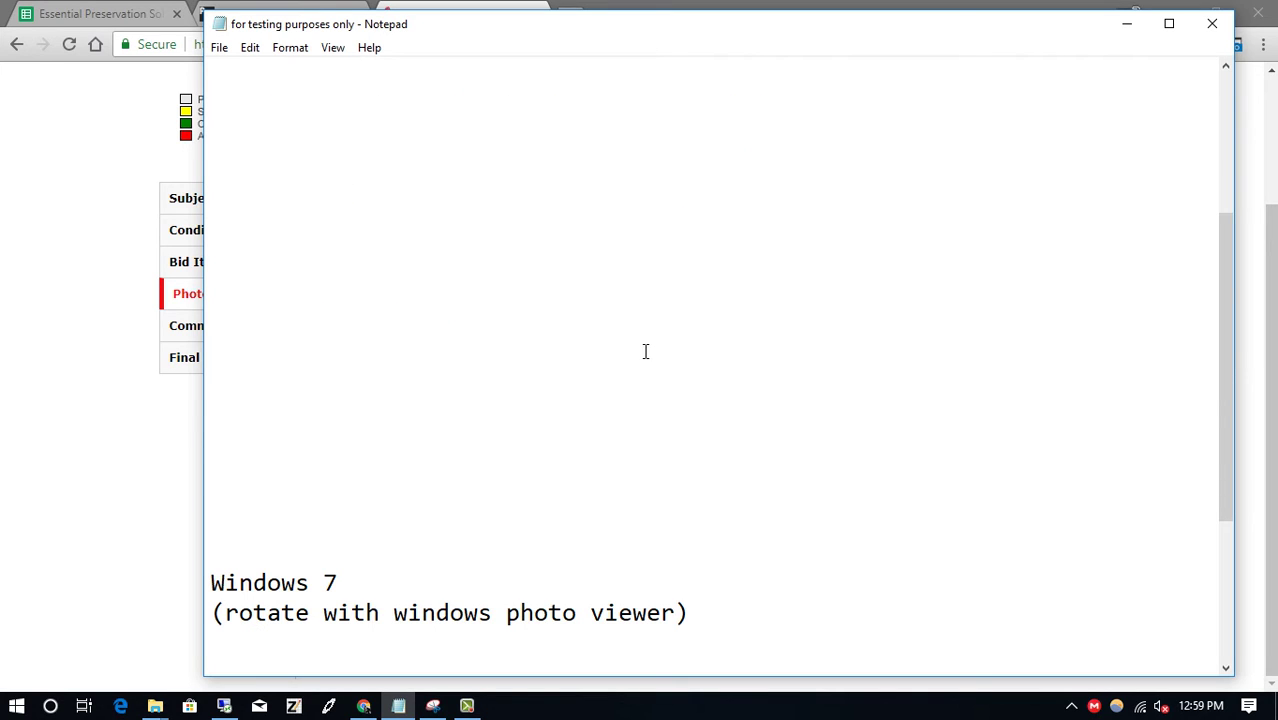
drag(229, 558, 235, 119)
key(BackSpace)
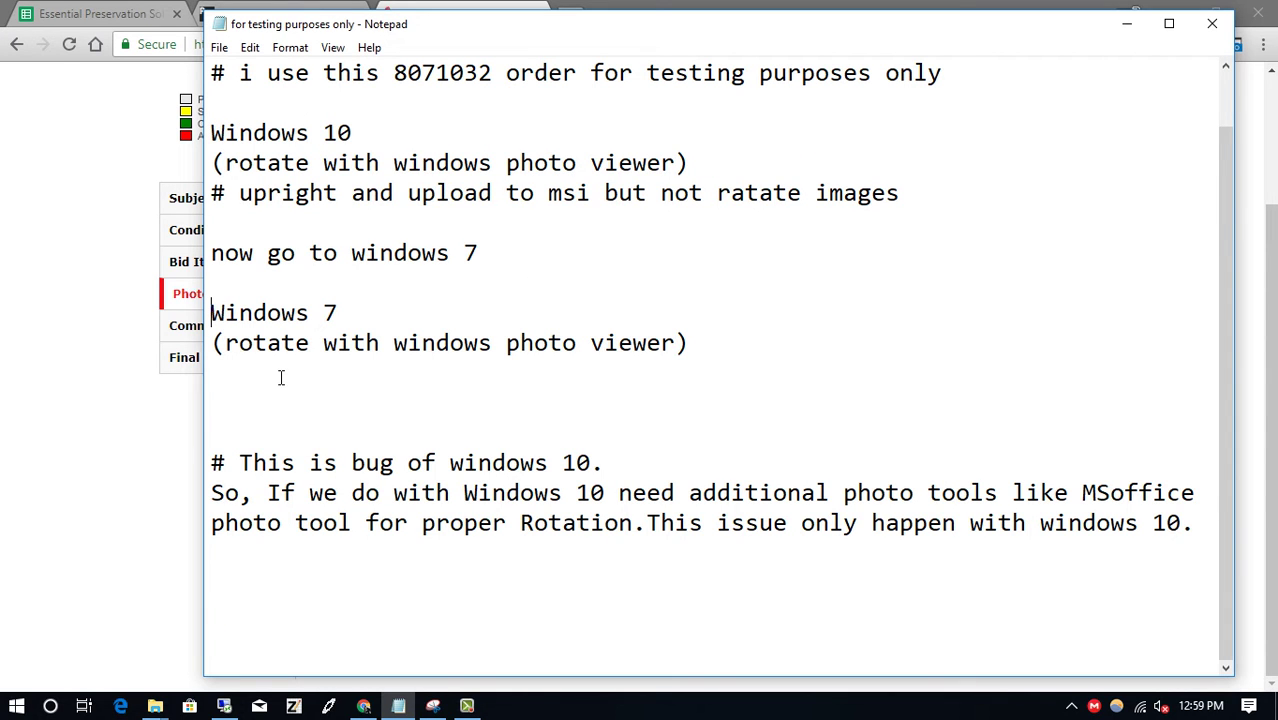
Switch to the Windows 7 remote desktop, move and enlarge the System window to examine the Windows edition, and minimize it.
click(225, 706)
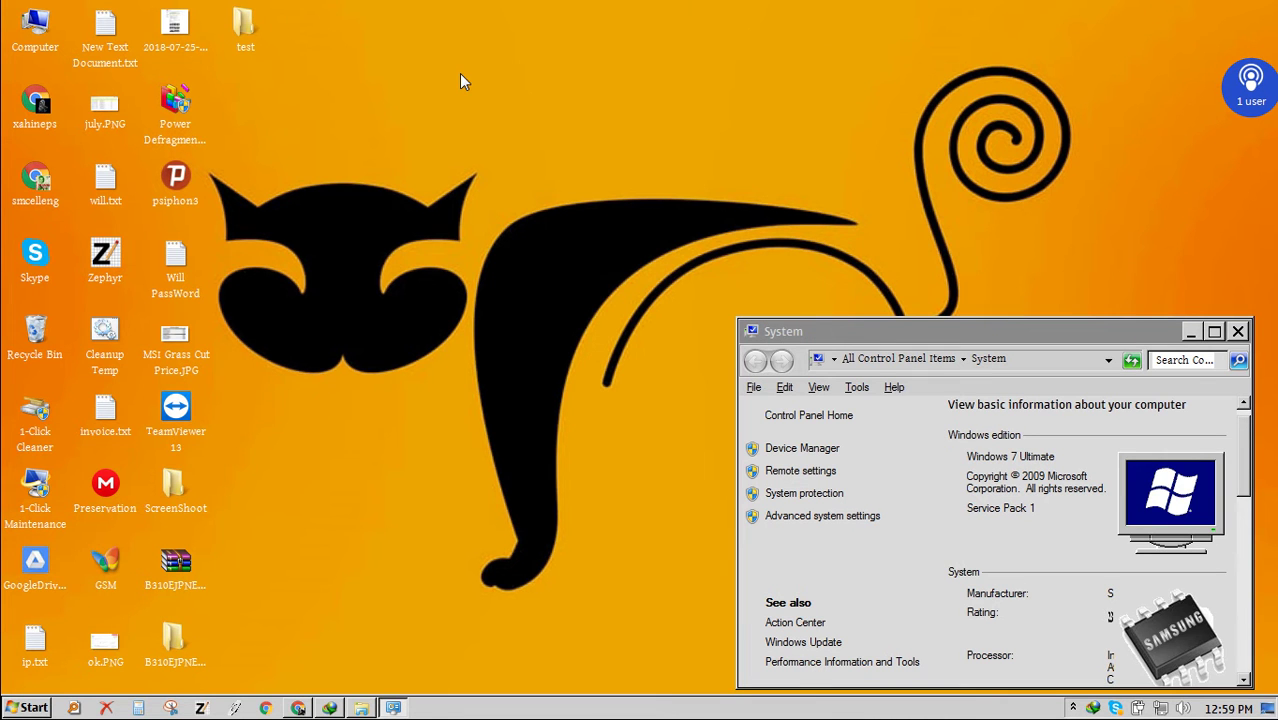
drag(1044, 337, 945, 107)
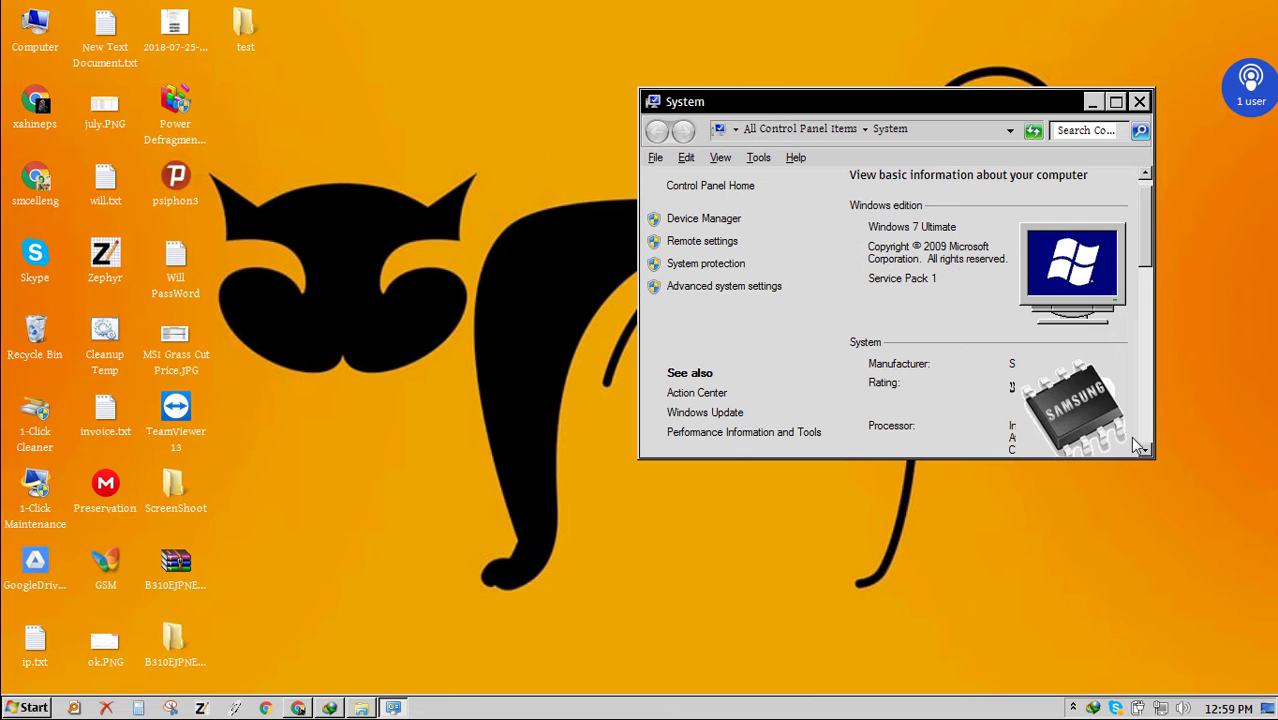
drag(648, 466, 603, 566)
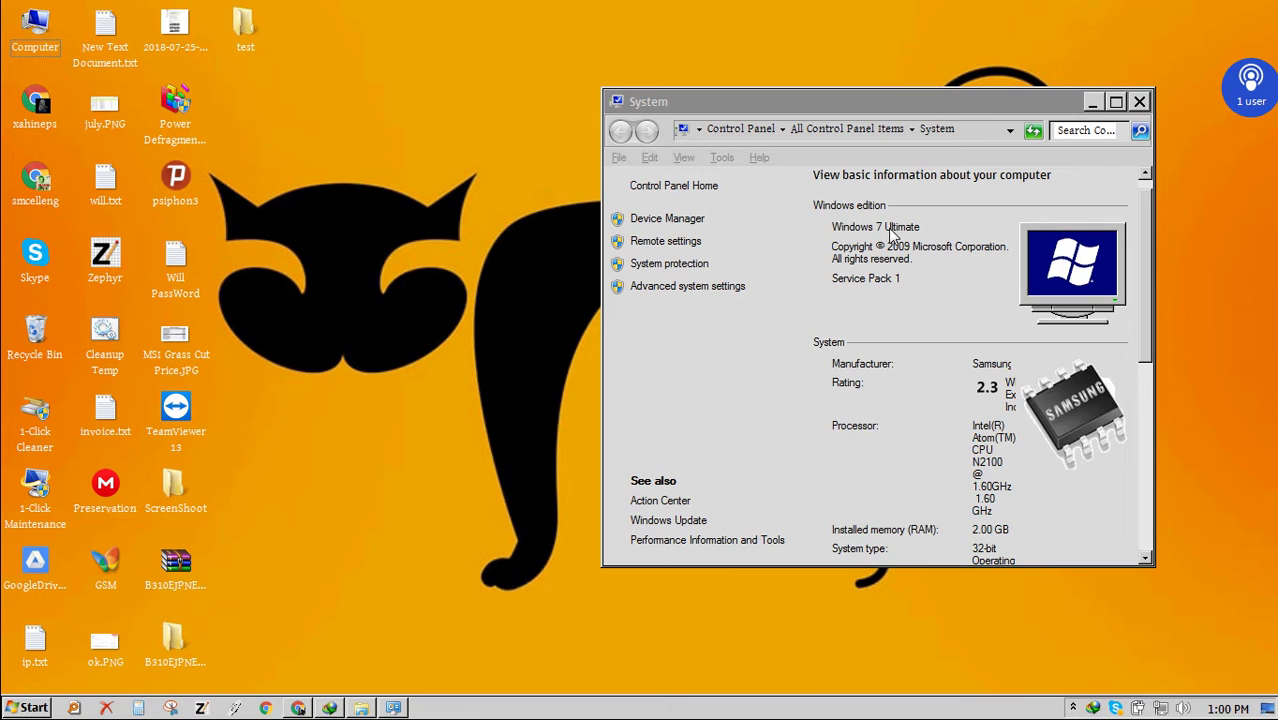
click(1092, 102)
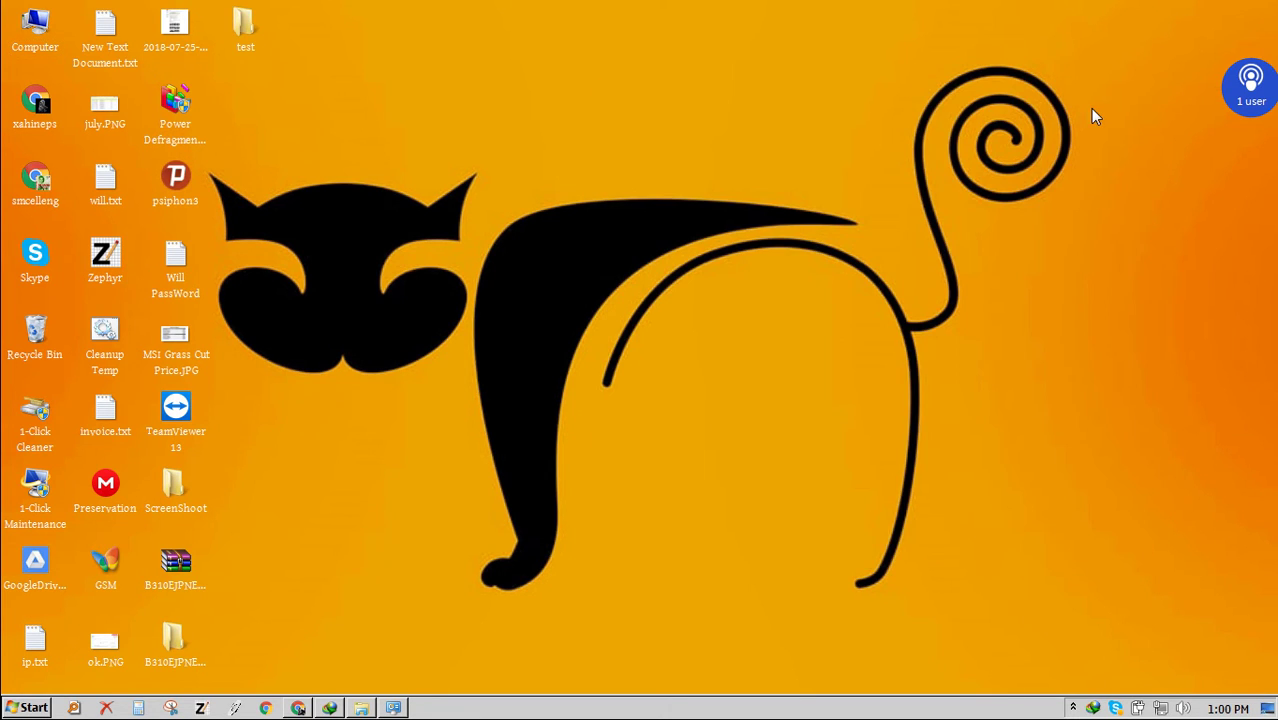
In the desktop's test folder, delete the extracted property photo folder and extract the zip archive again into its own folder.
double_click(245, 32)
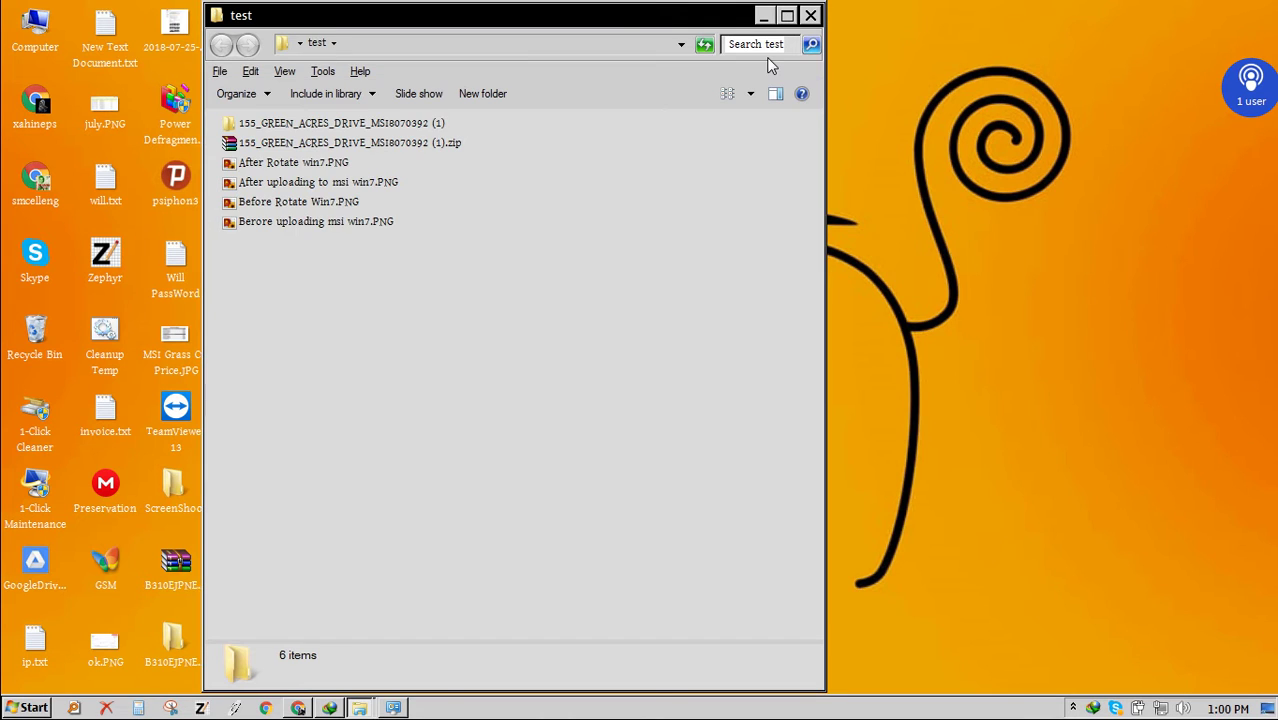
drag(611, 30, 815, 34)
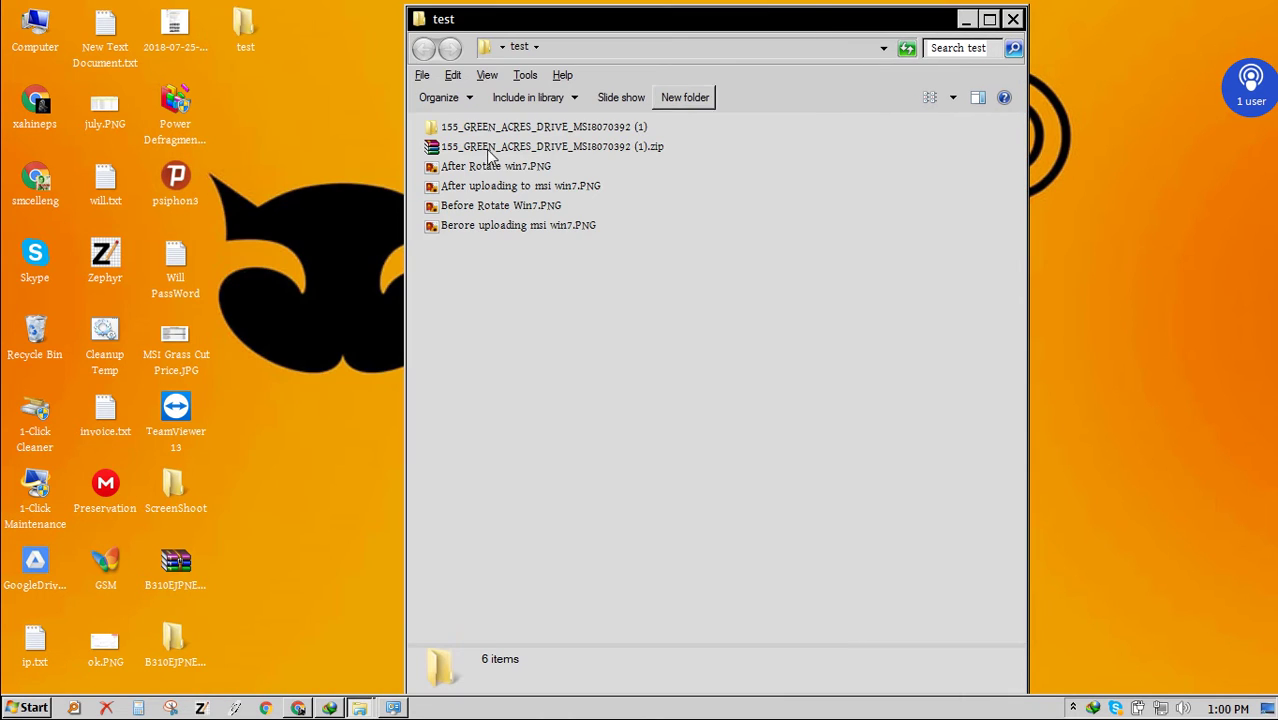
click(489, 130)
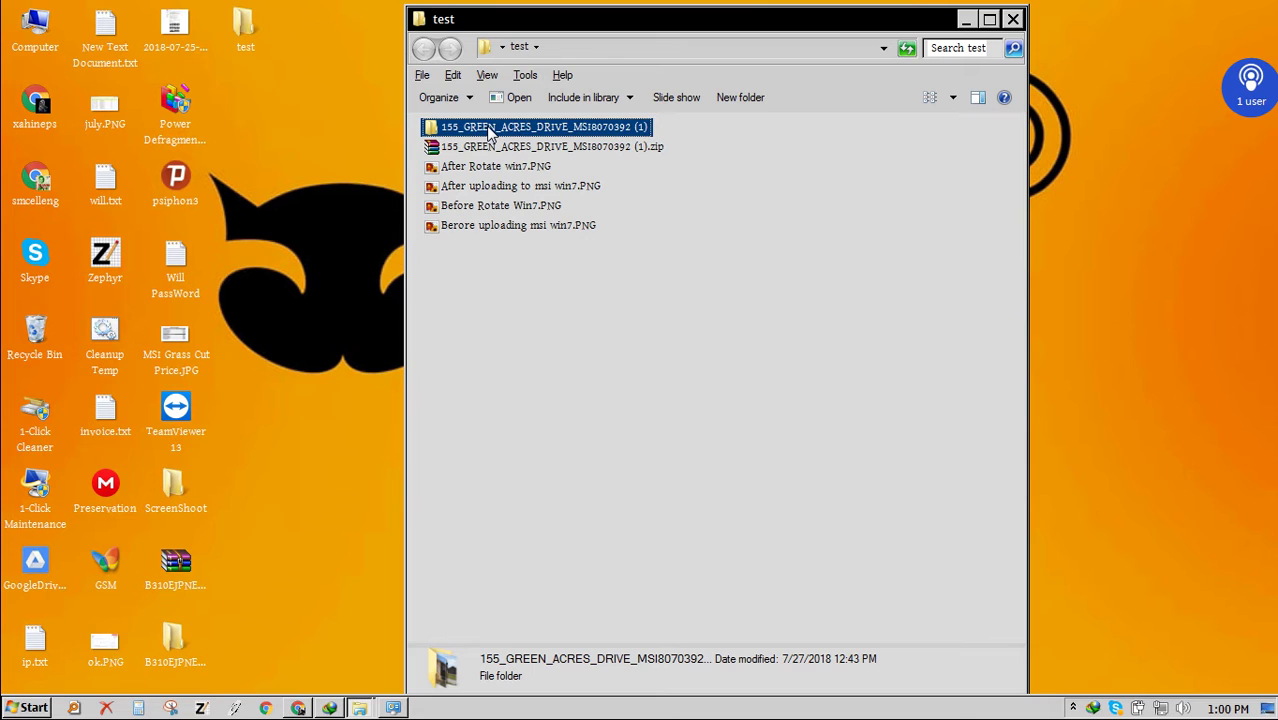
key(Delete)
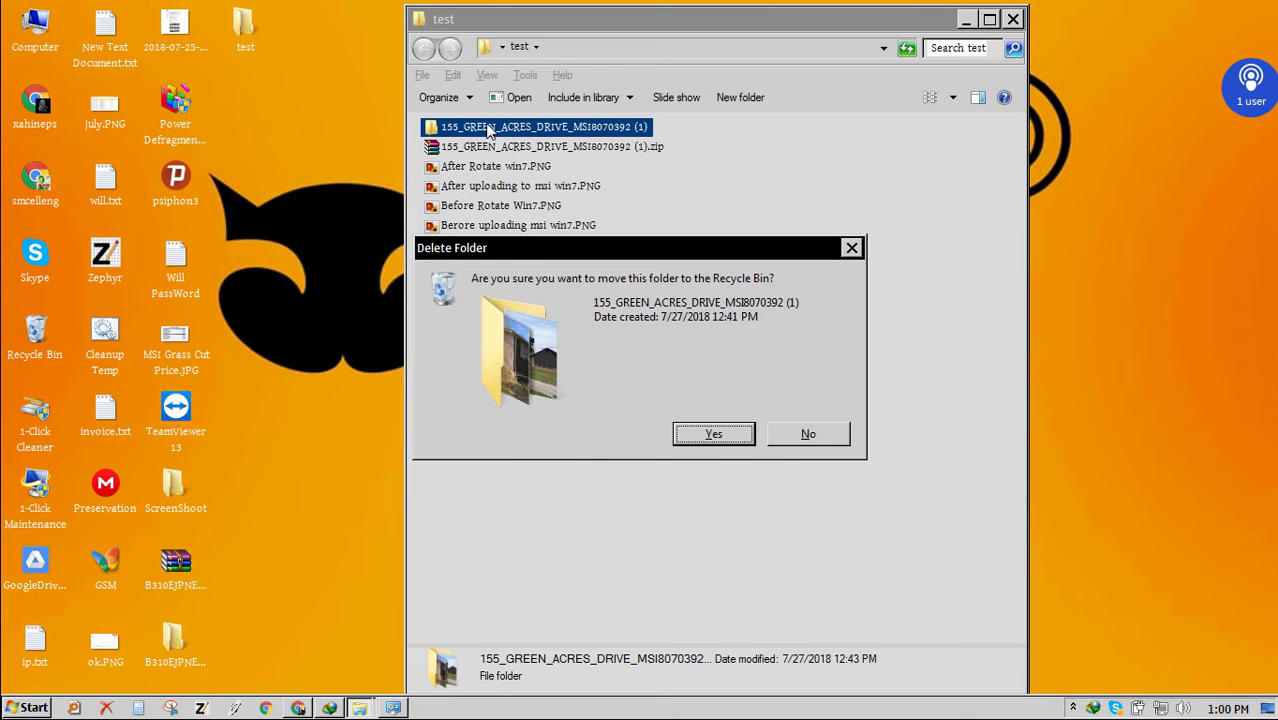
click(702, 432)
right_click(557, 131)
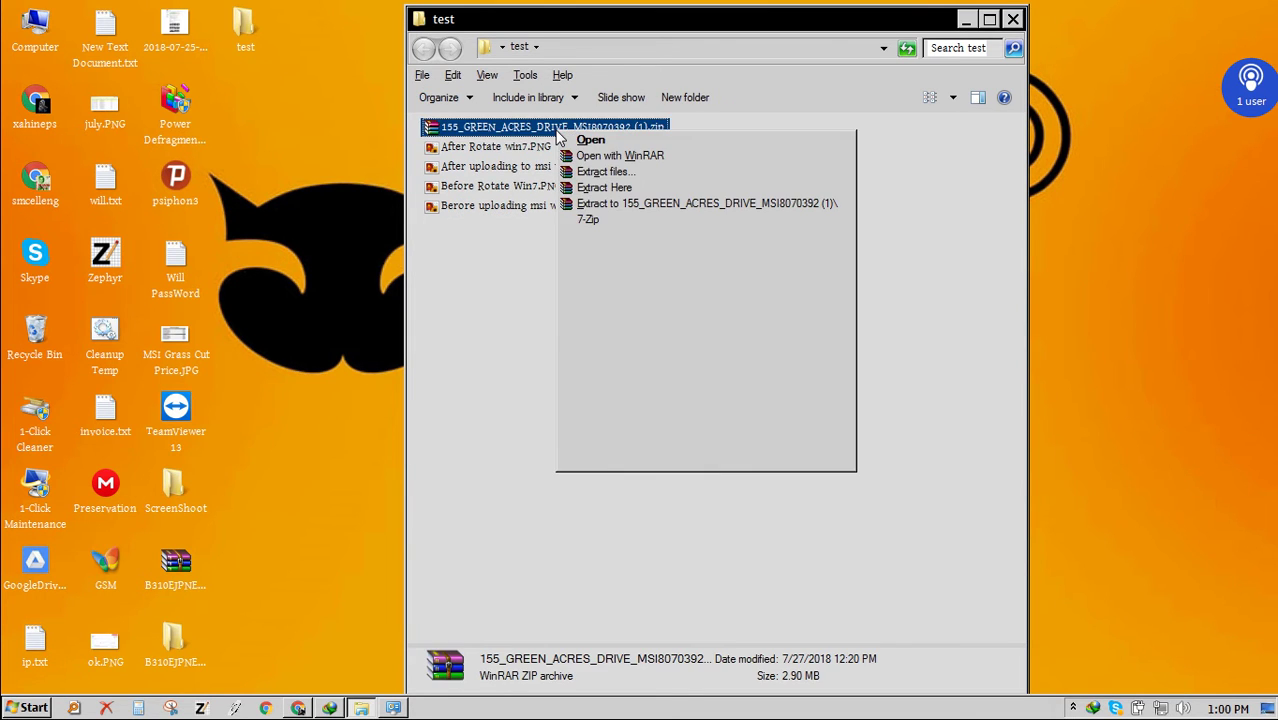
click(650, 204)
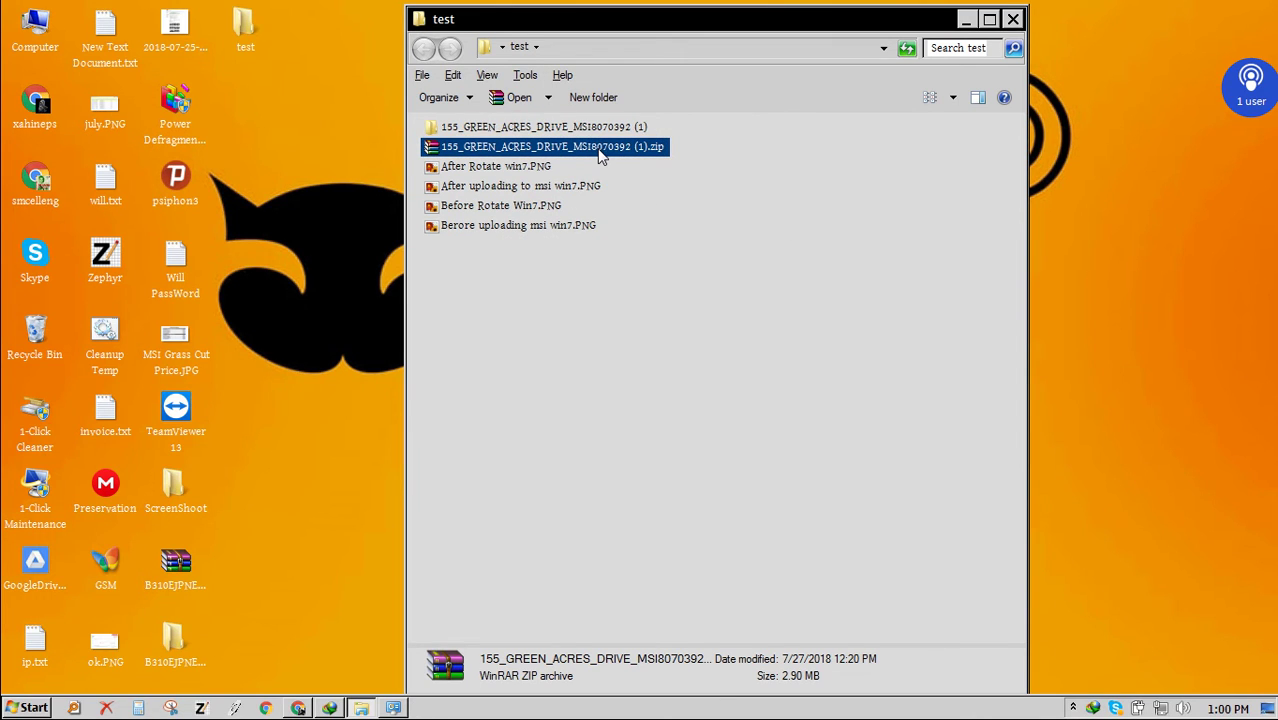
Rotate the first nine photos in the extracted folder clockwise, check them as extra large icons, and minimize the folder window.
double_click(538, 128)
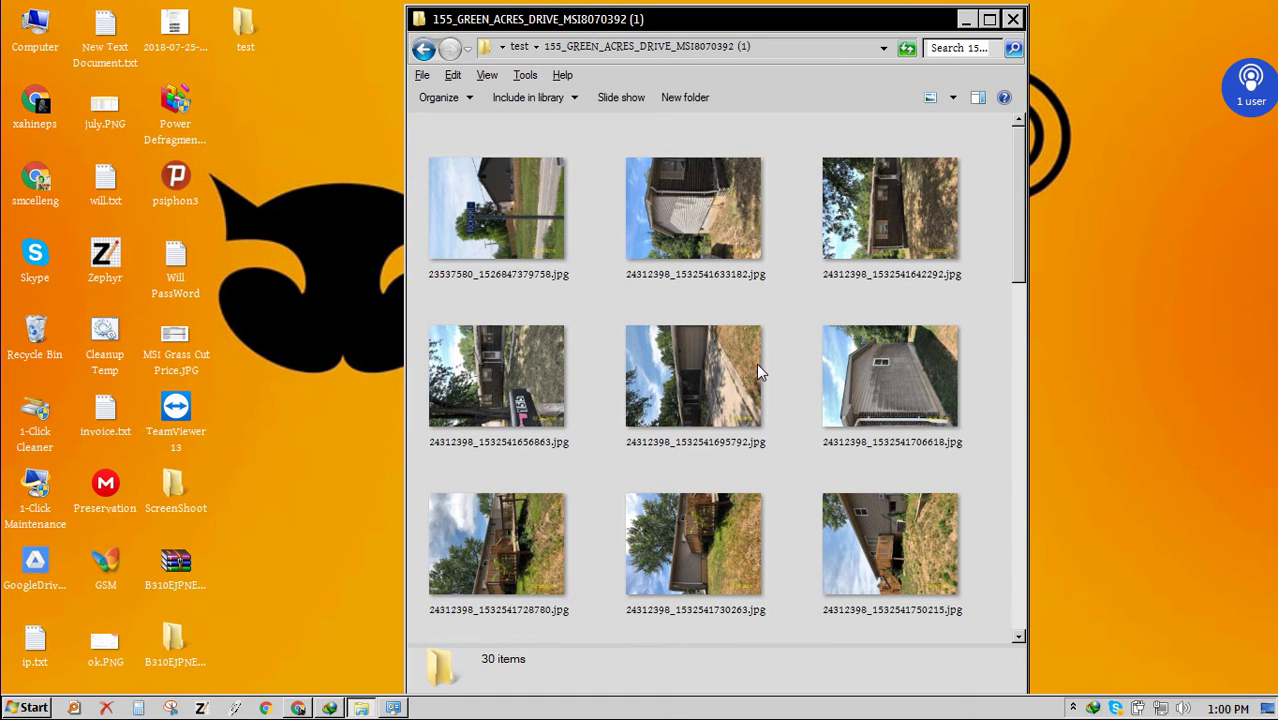
click(448, 206)
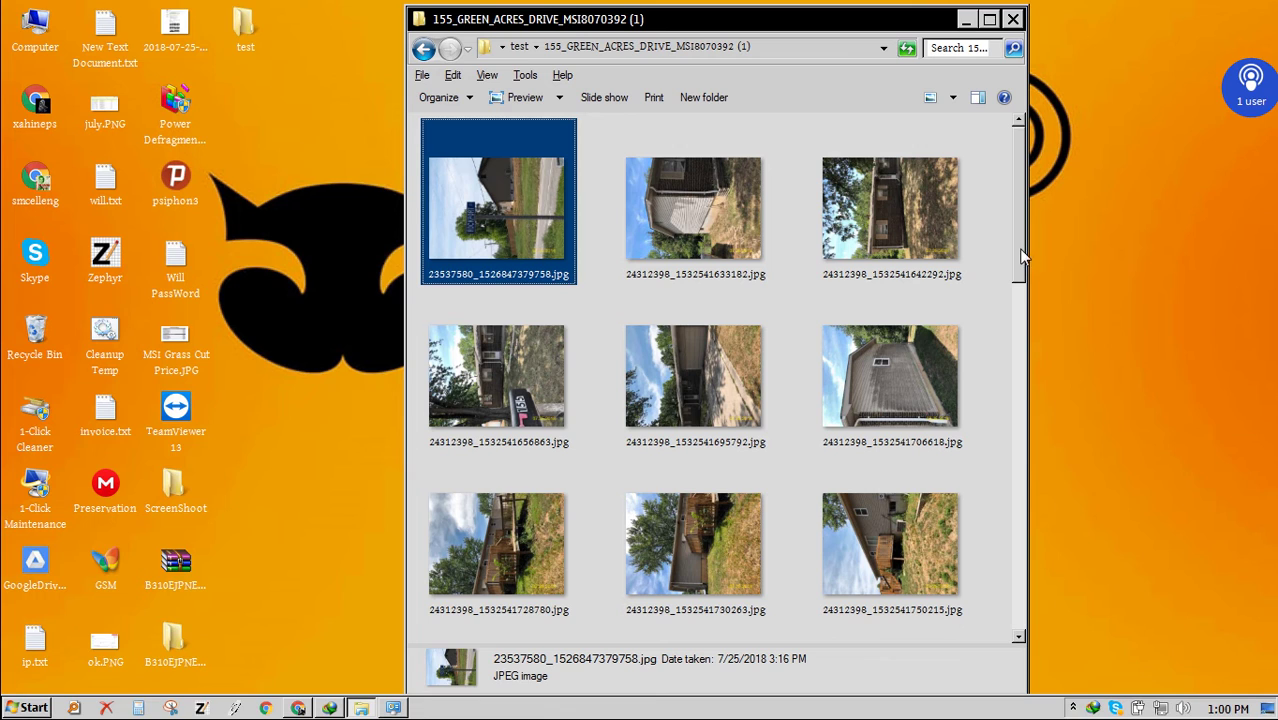
shift+click(906, 560)
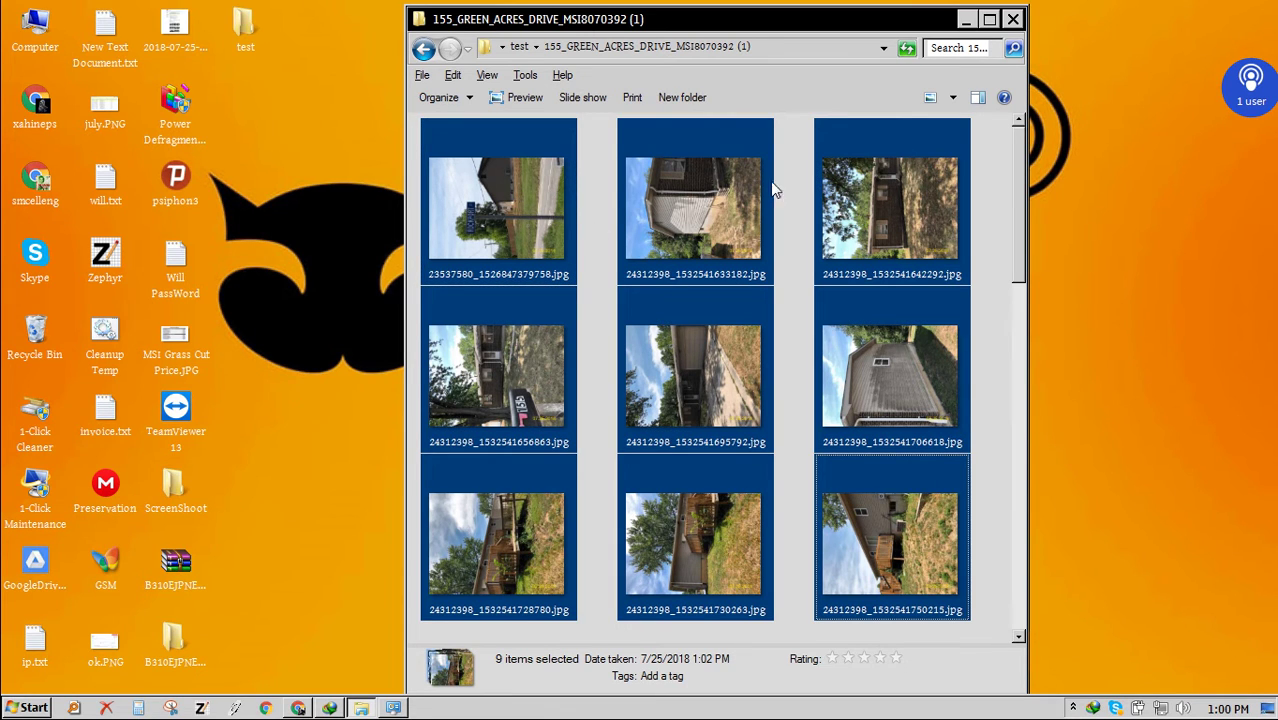
click(952, 97)
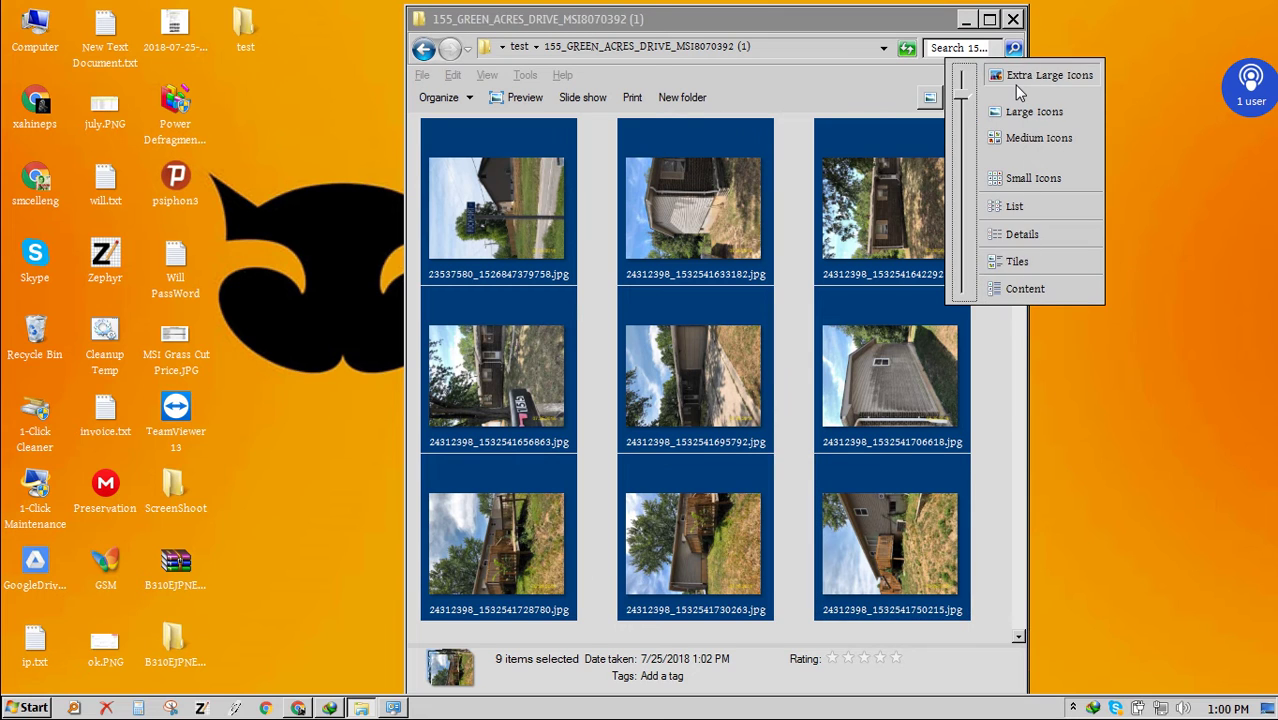
click(1019, 88)
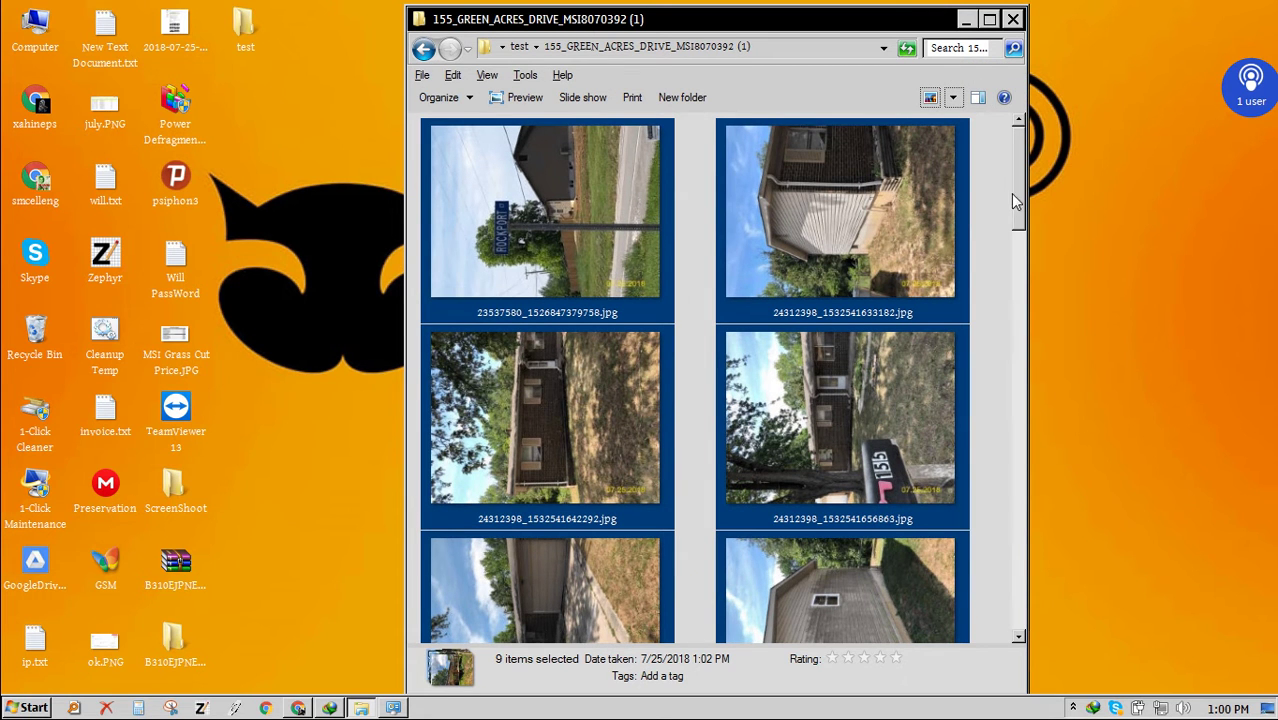
drag(1016, 212, 1016, 154)
scroll(1020, 258, down, 1)
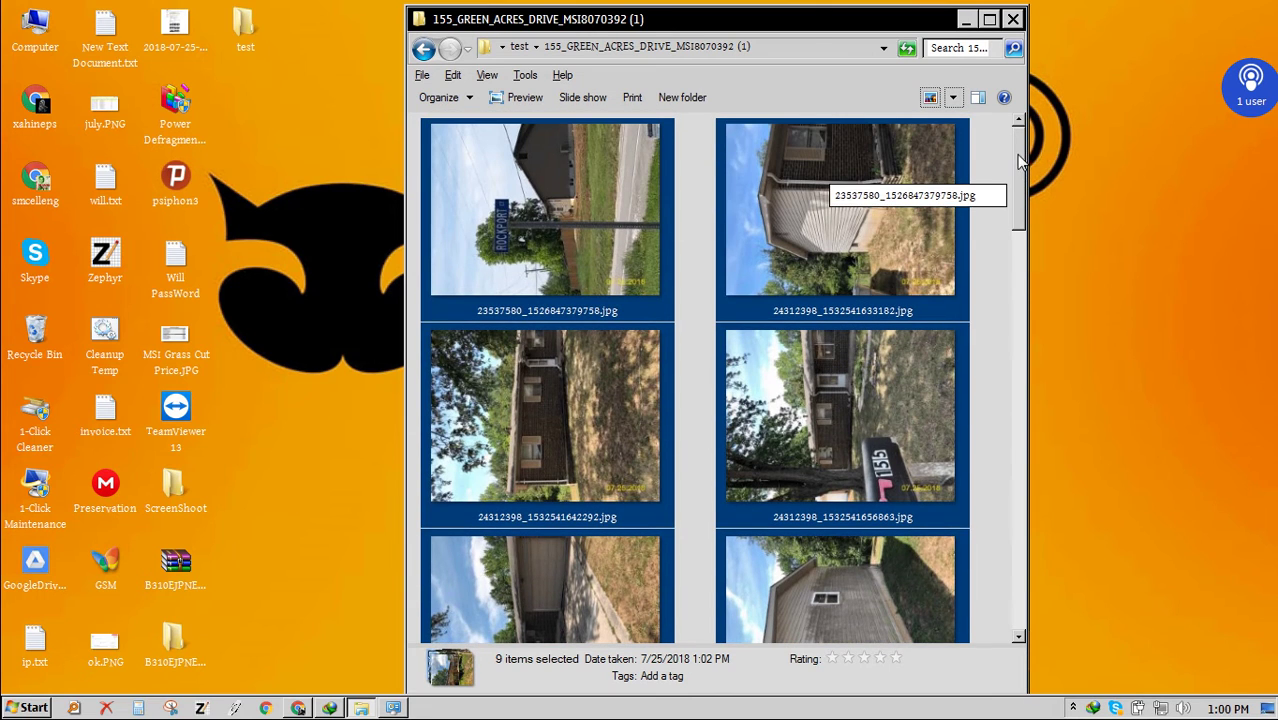
right_click(475, 233)
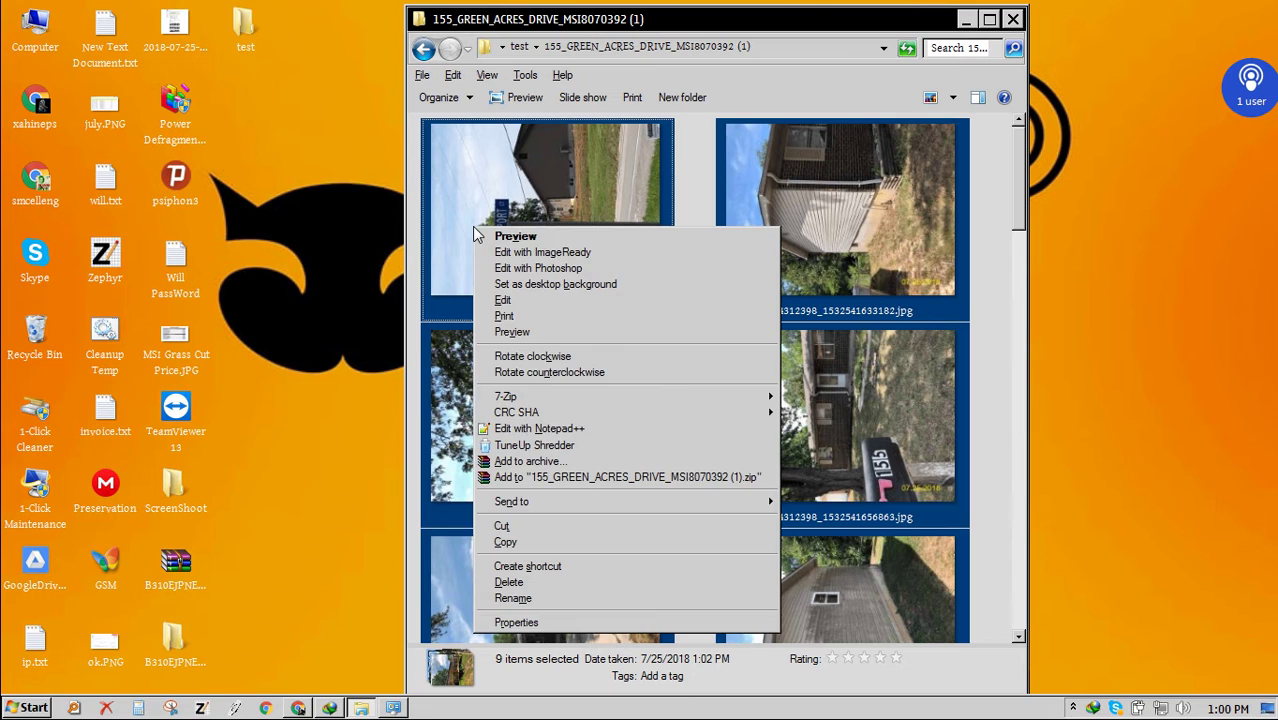
click(517, 363)
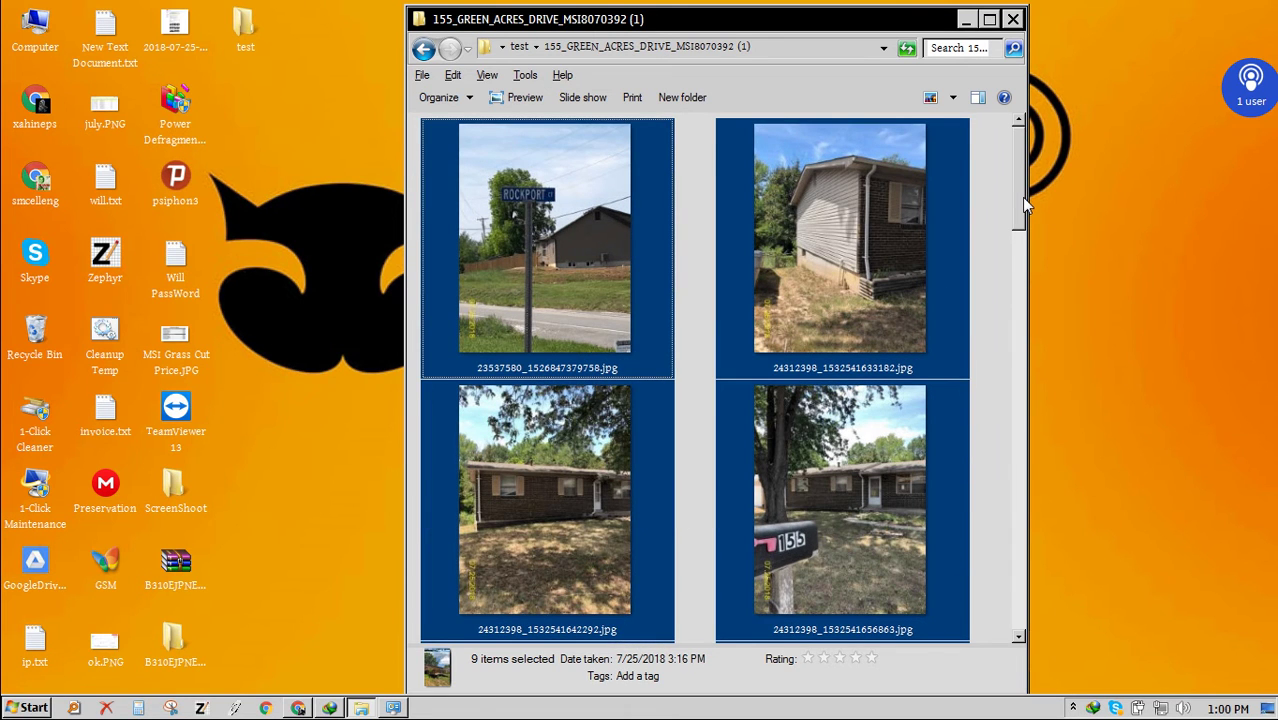
drag(1021, 197, 1016, 259)
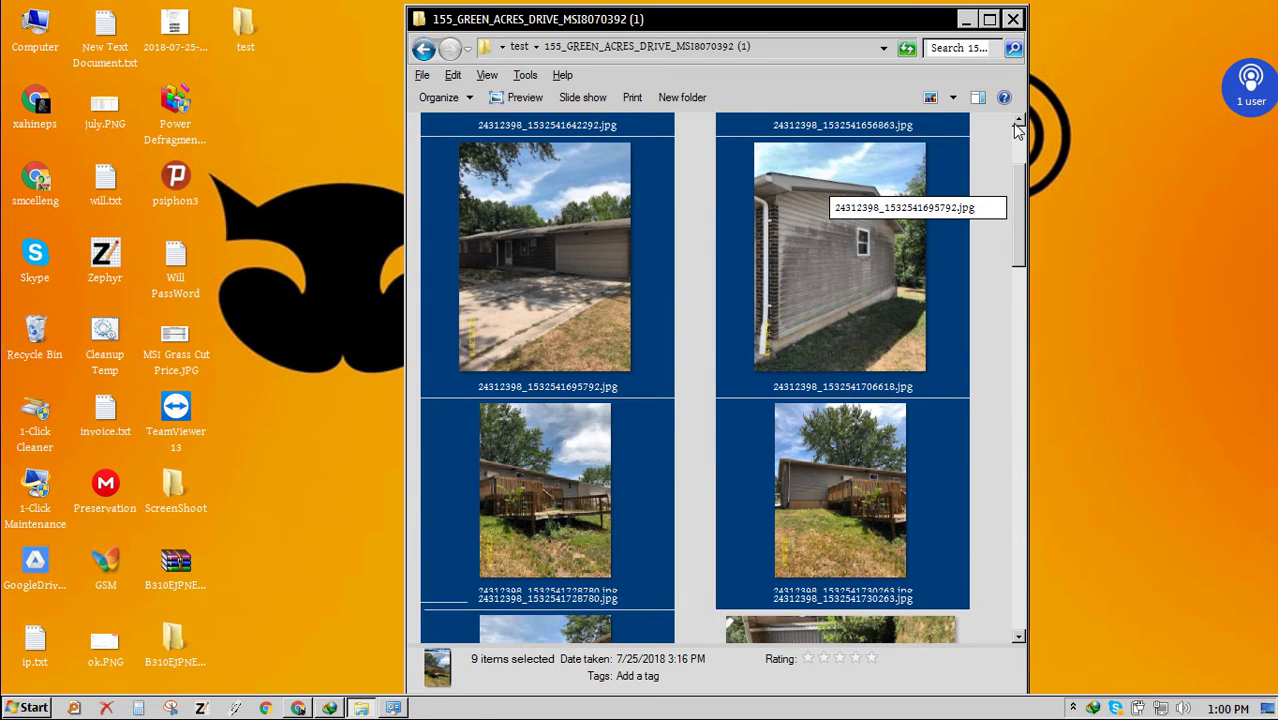
drag(1017, 130, 1033, 218)
click(966, 19)
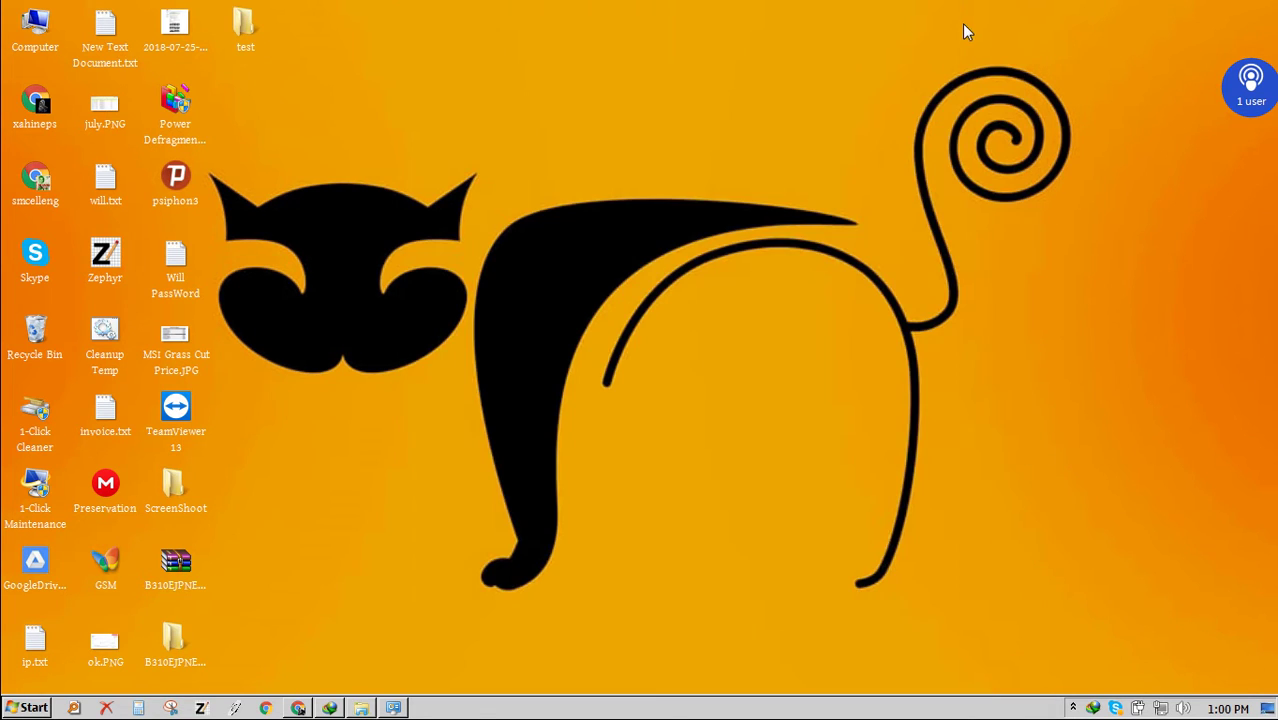
Bring up the MSI work order search in the remote Chrome, copy the test order number from the local Notepad notes, and return to the search.
click(298, 708)
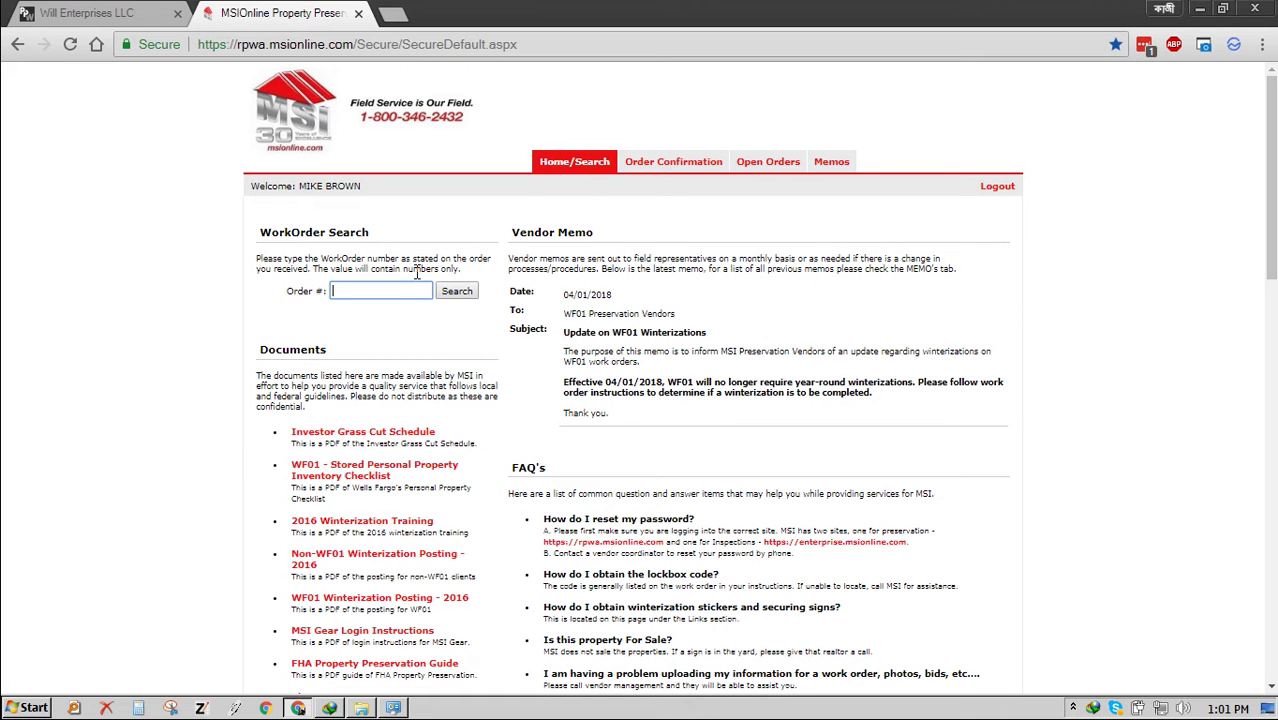
mouse_move(645, 8)
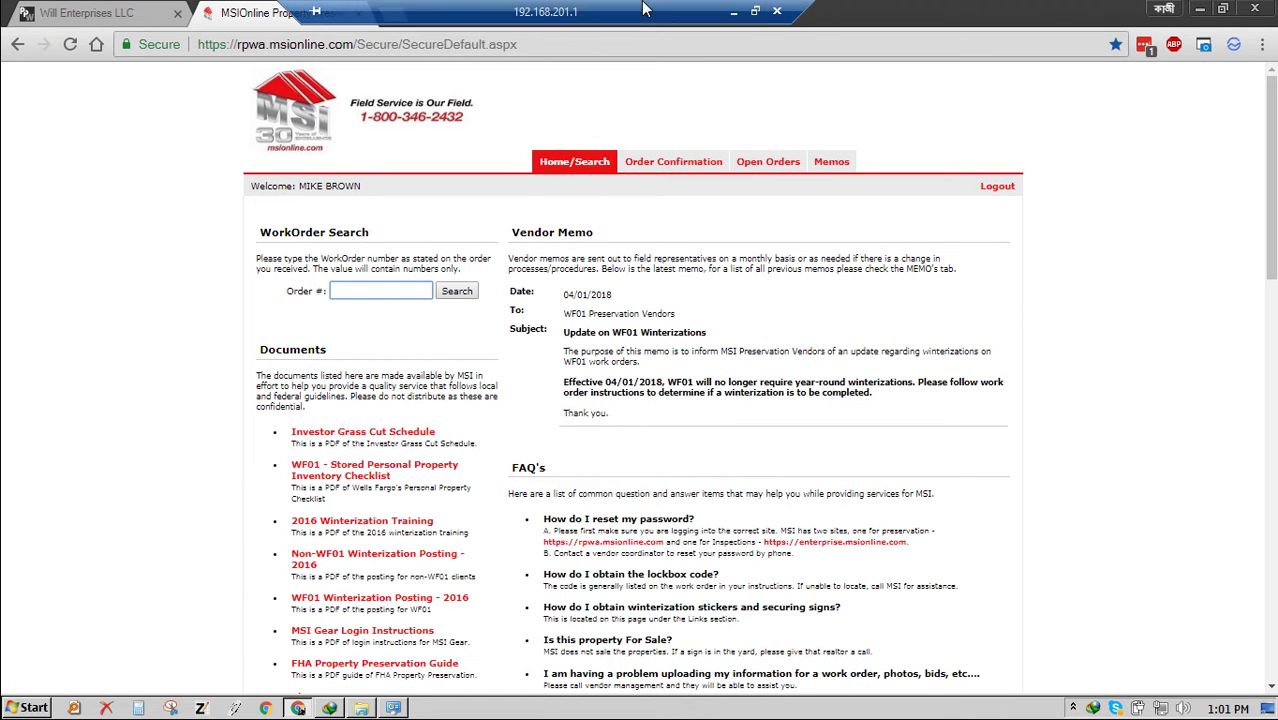
click(733, 11)
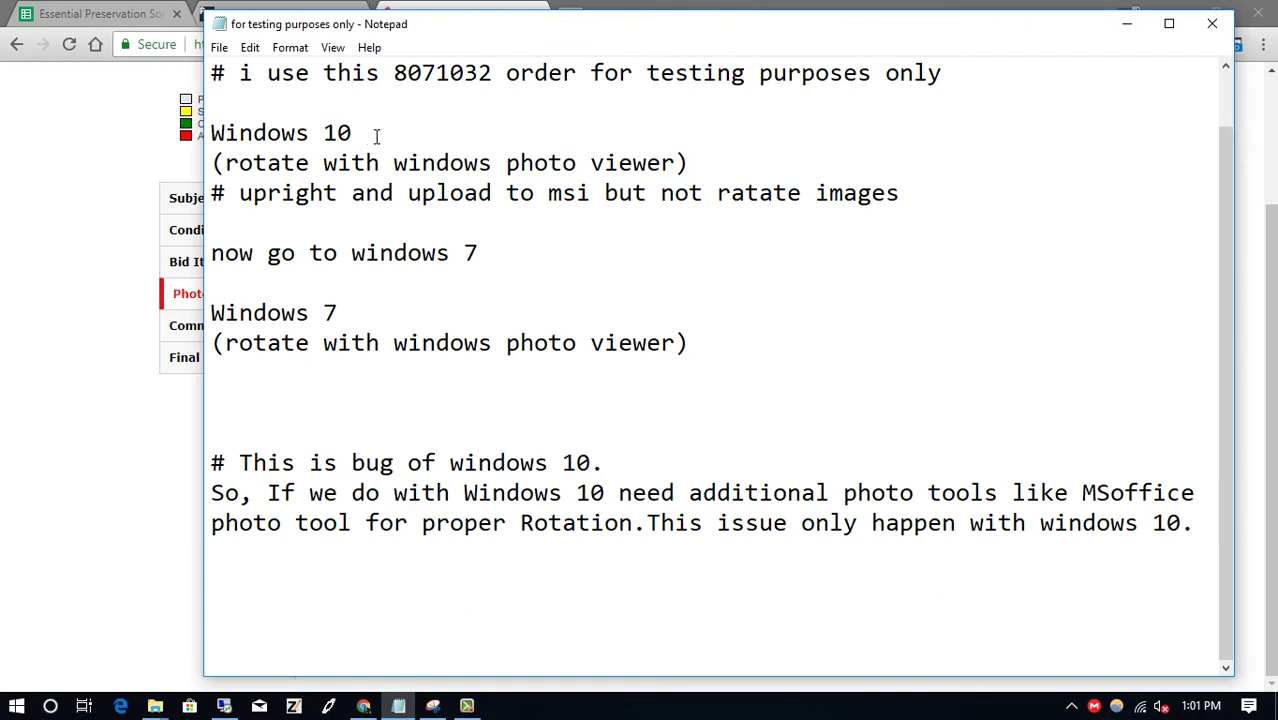
click(408, 78)
drag(396, 78, 495, 88)
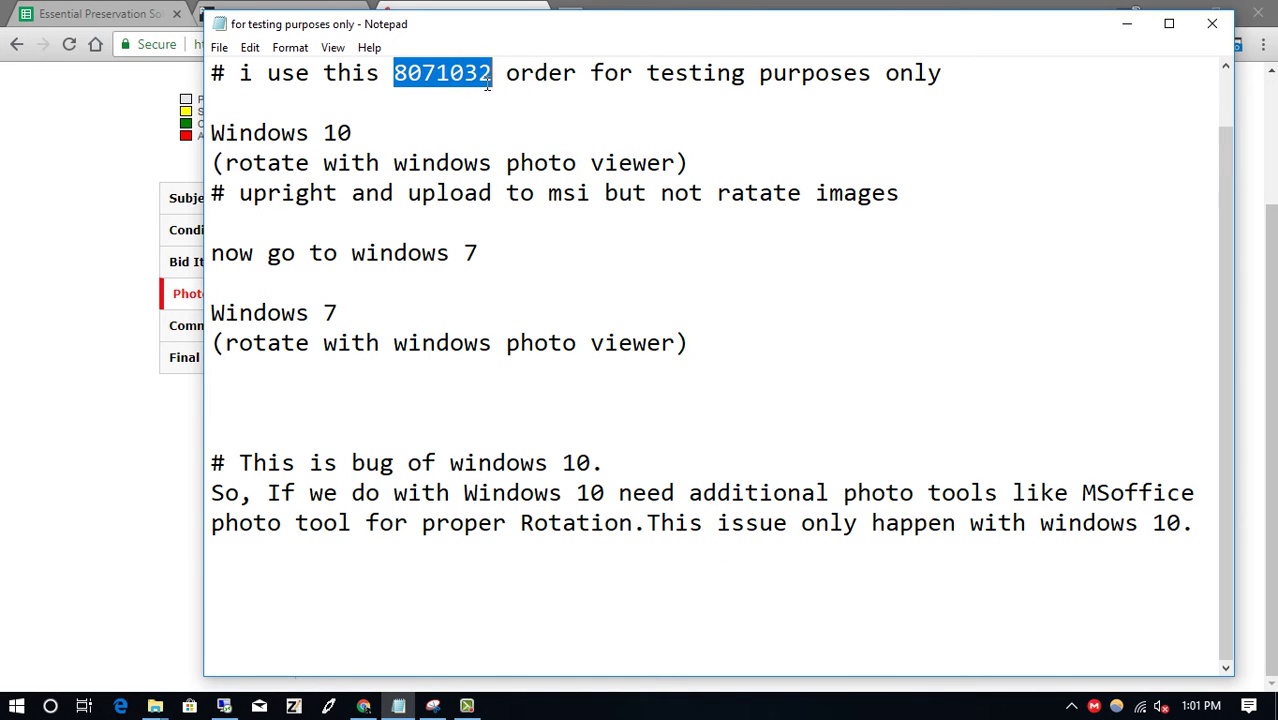
right_click(488, 85)
click(527, 138)
click(224, 706)
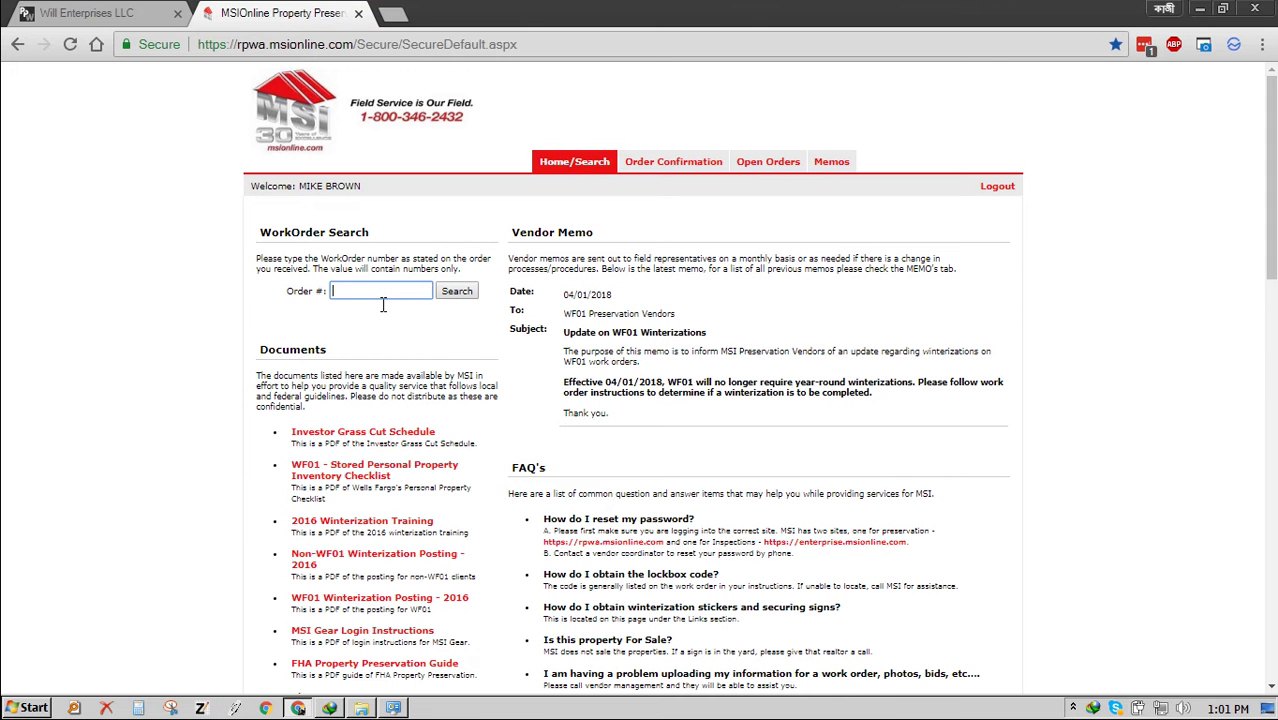
Paste the copied test order number into the WorkOrder Search and run the search.
right_click(376, 298)
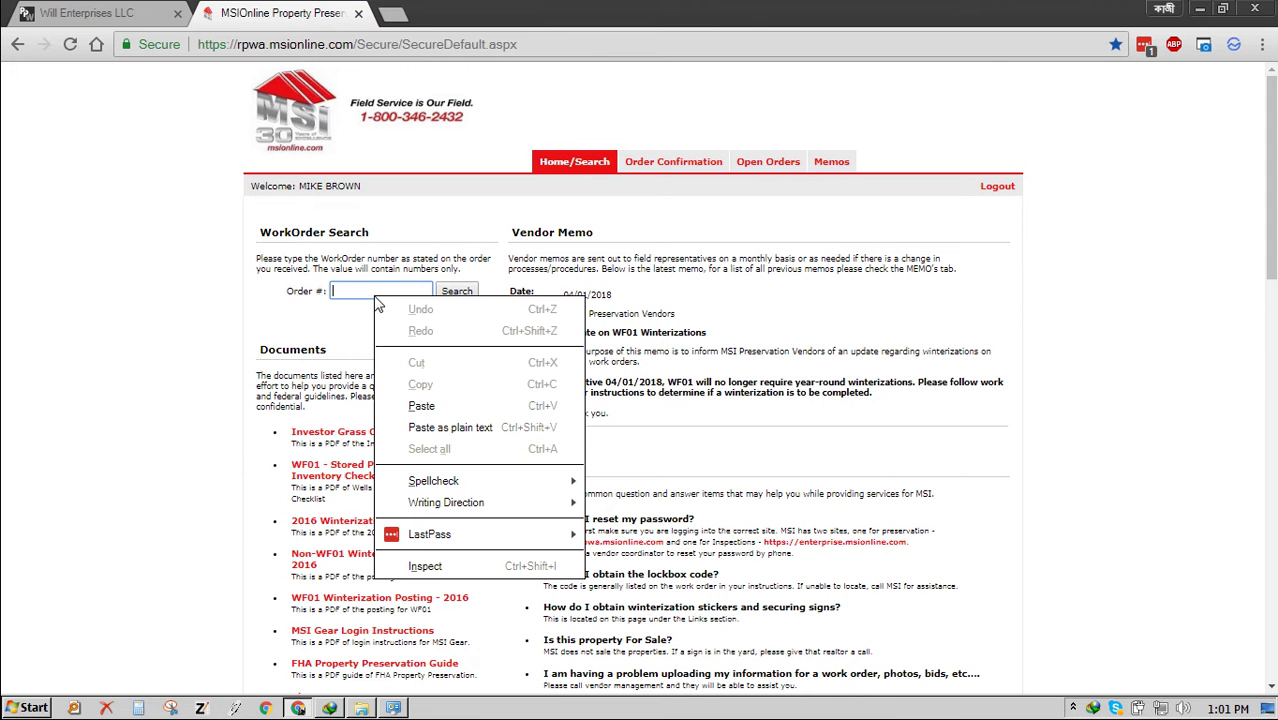
click(428, 408)
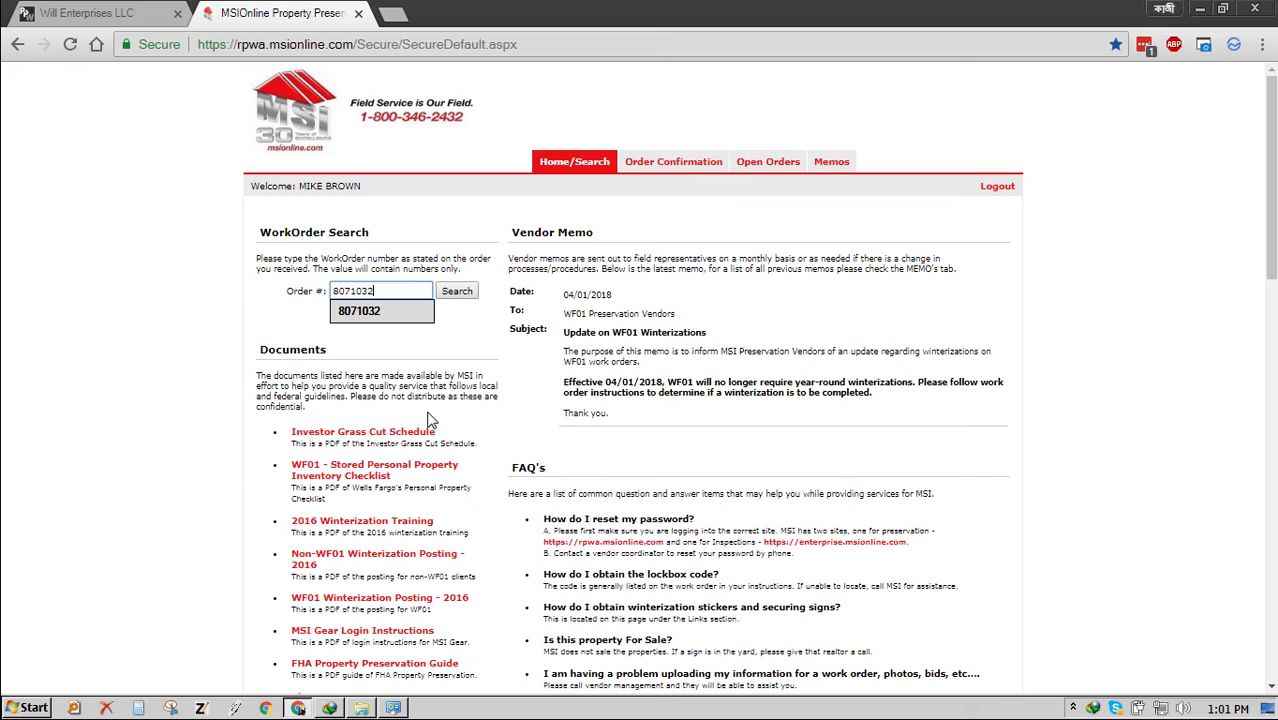
click(457, 293)
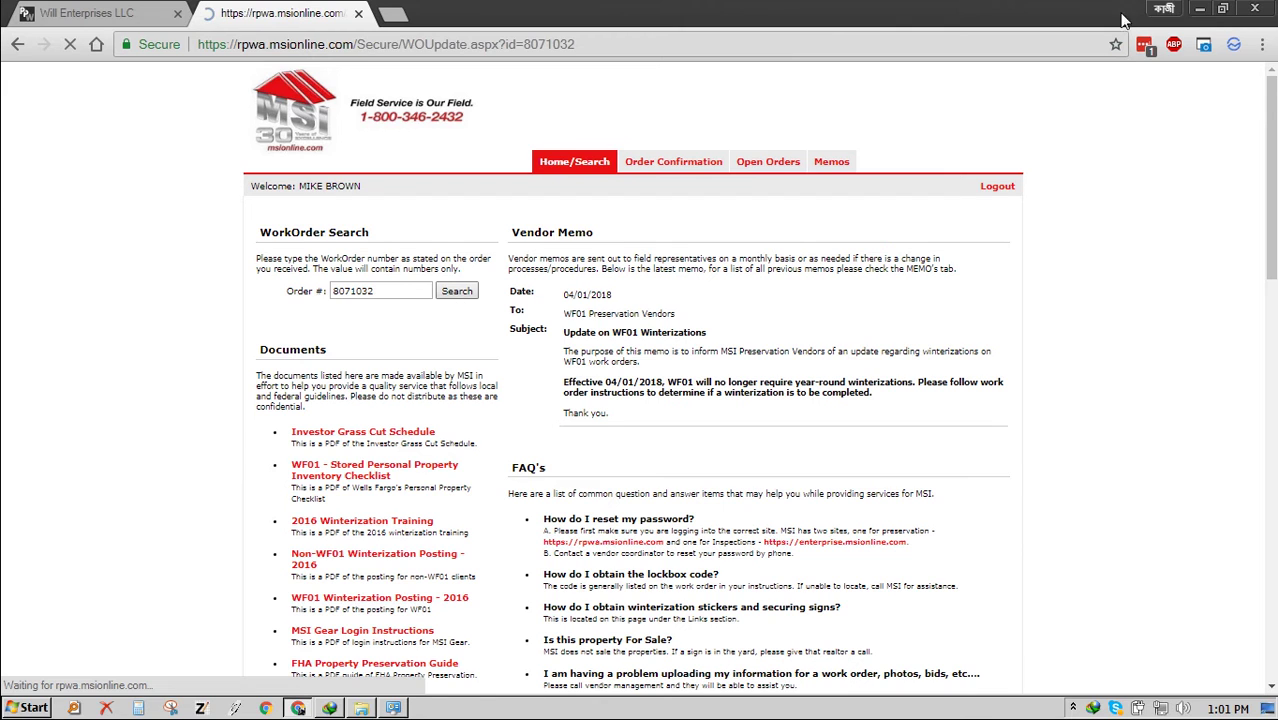
click(1200, 8)
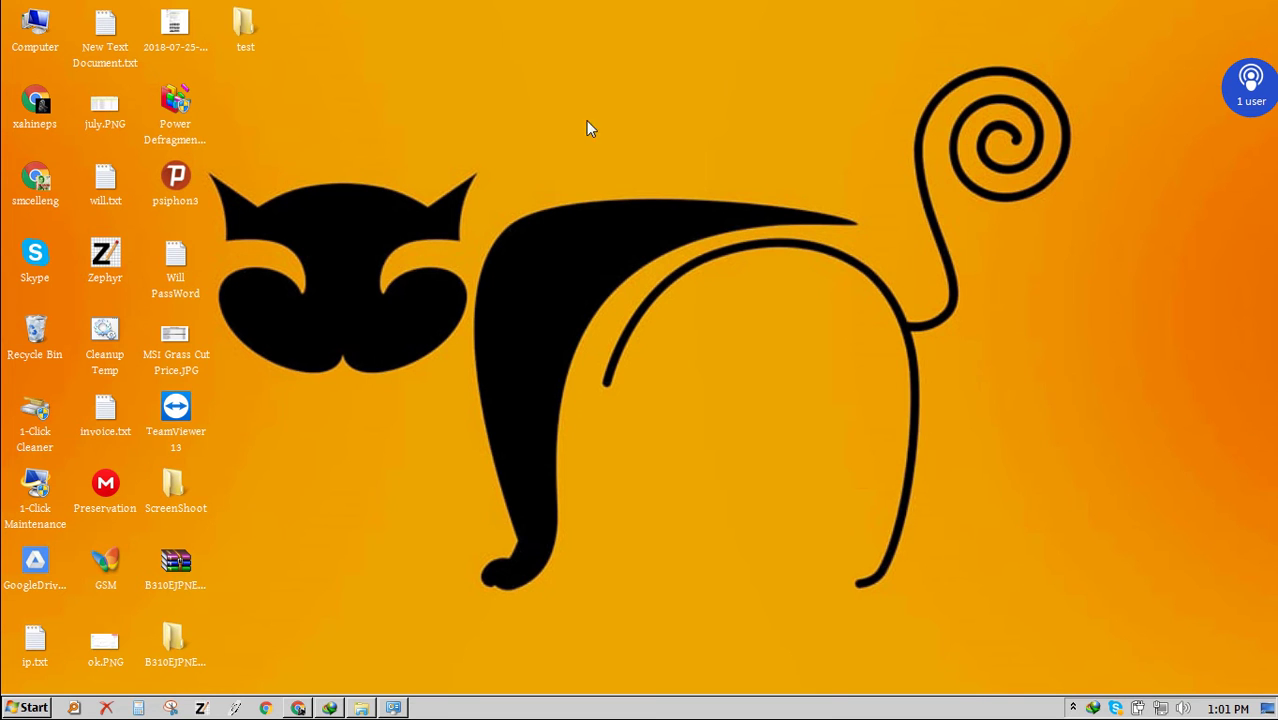
double_click(40, 35)
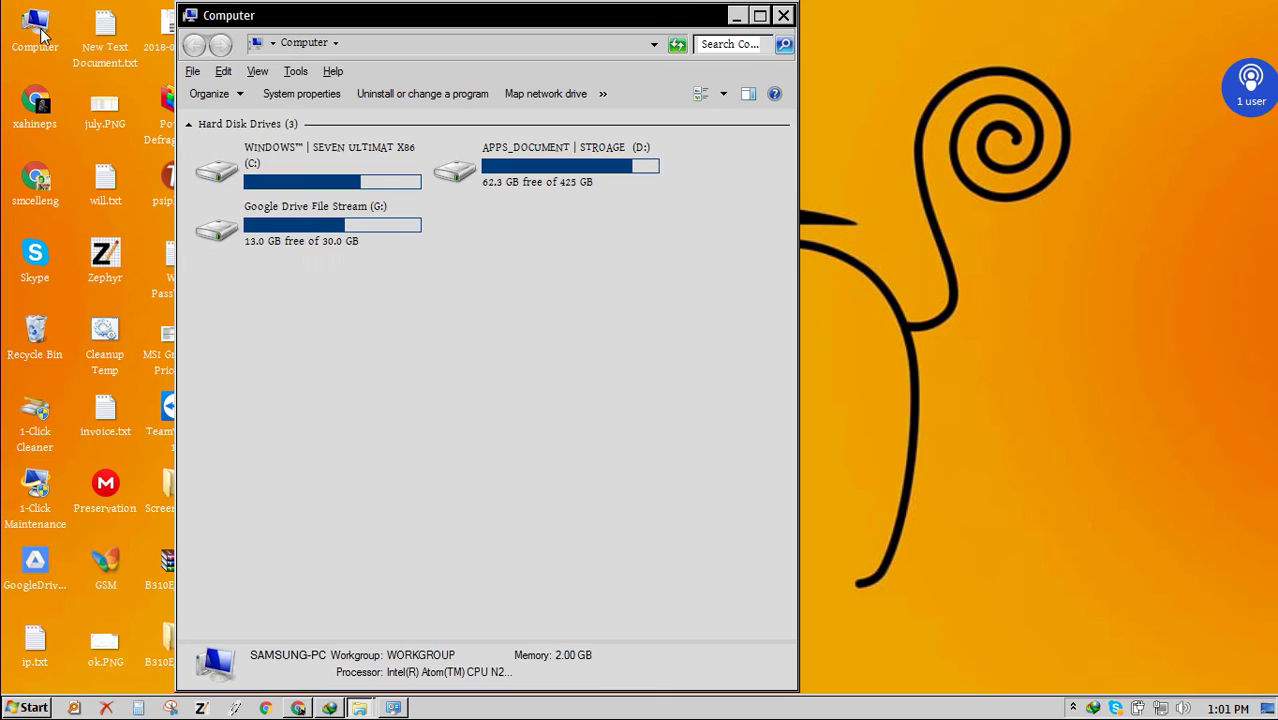
click(783, 16)
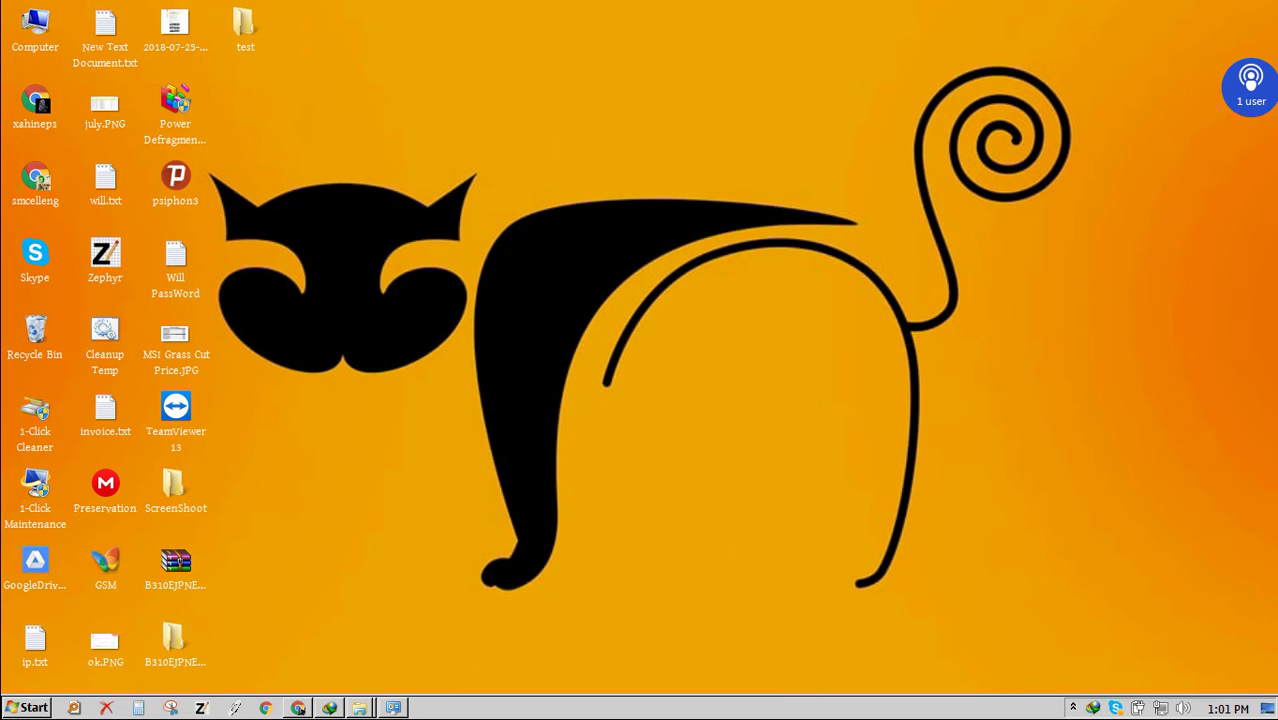
click(298, 708)
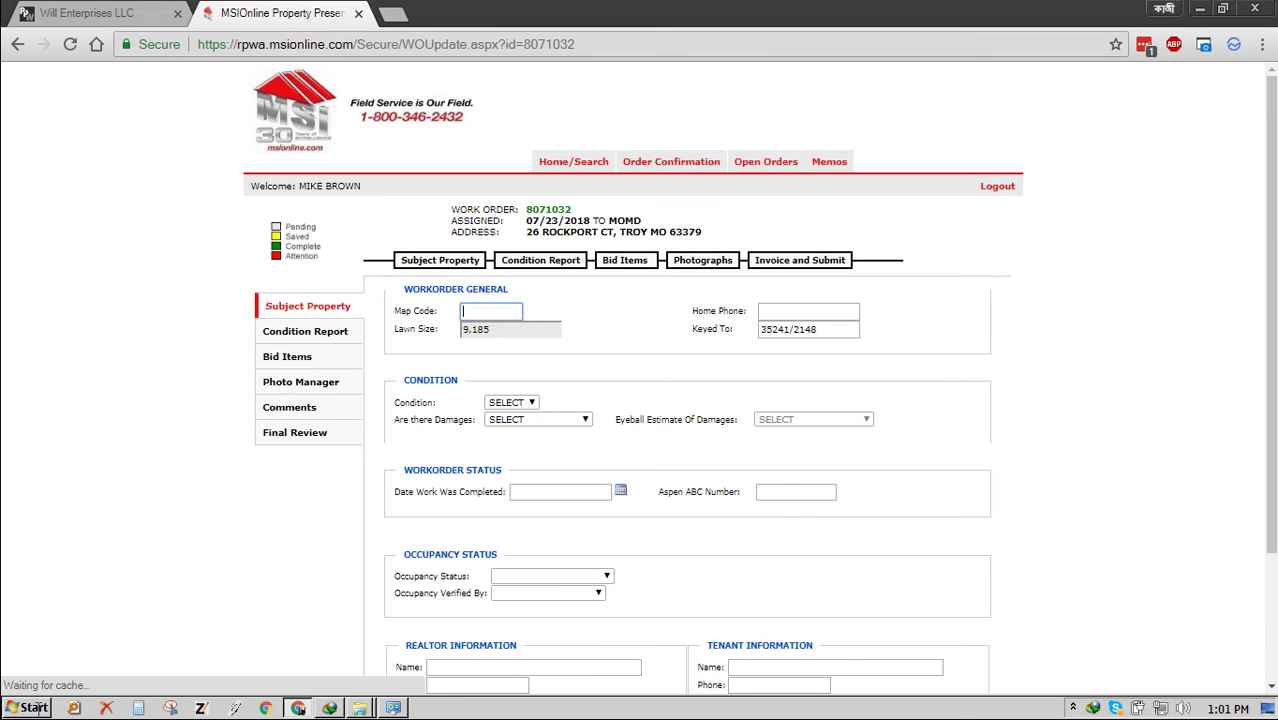
Reconnect to the Windows 7 remote desktop at 192.168.201.1 and open the work order's Photographs page.
click(32, 708)
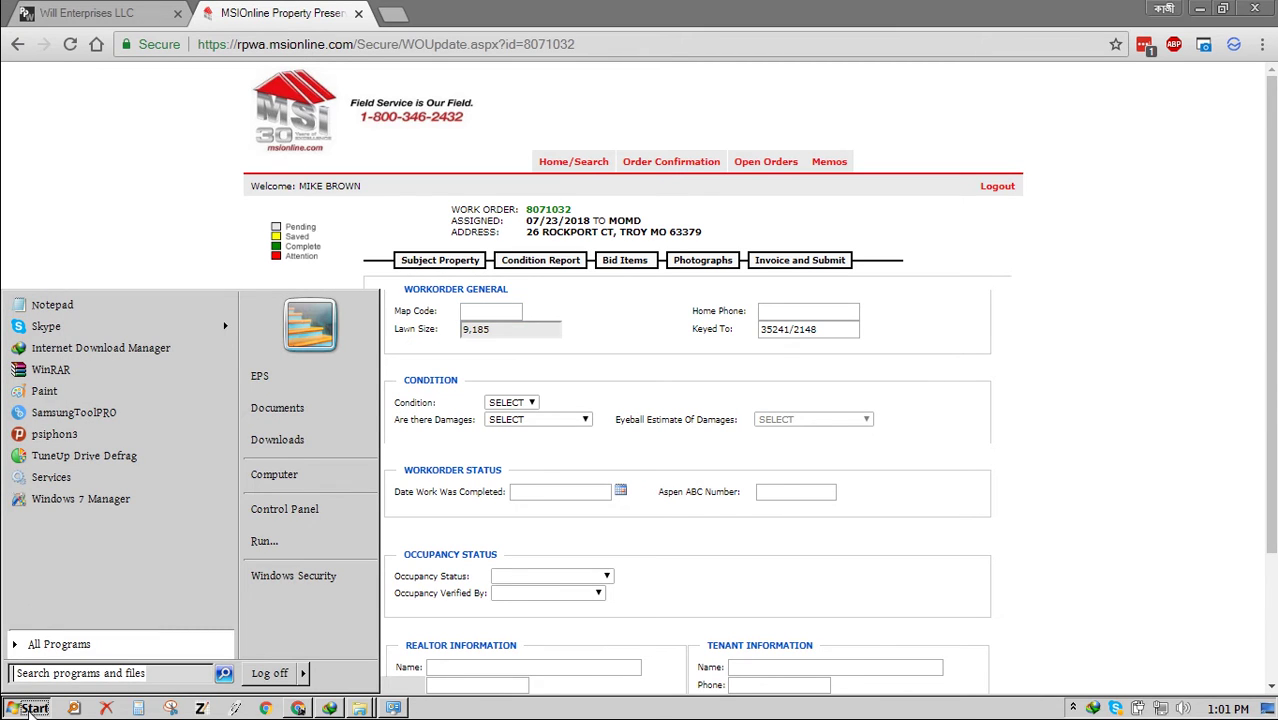
mouse_move(778, 8)
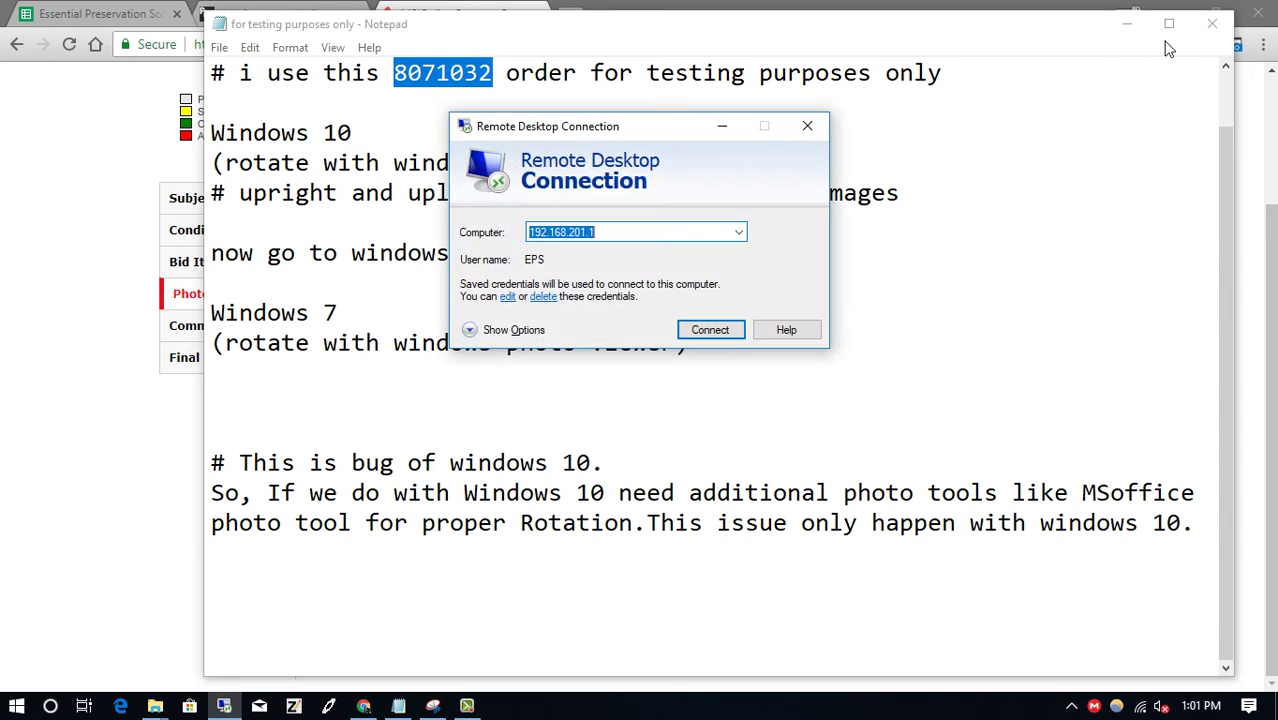
click(709, 334)
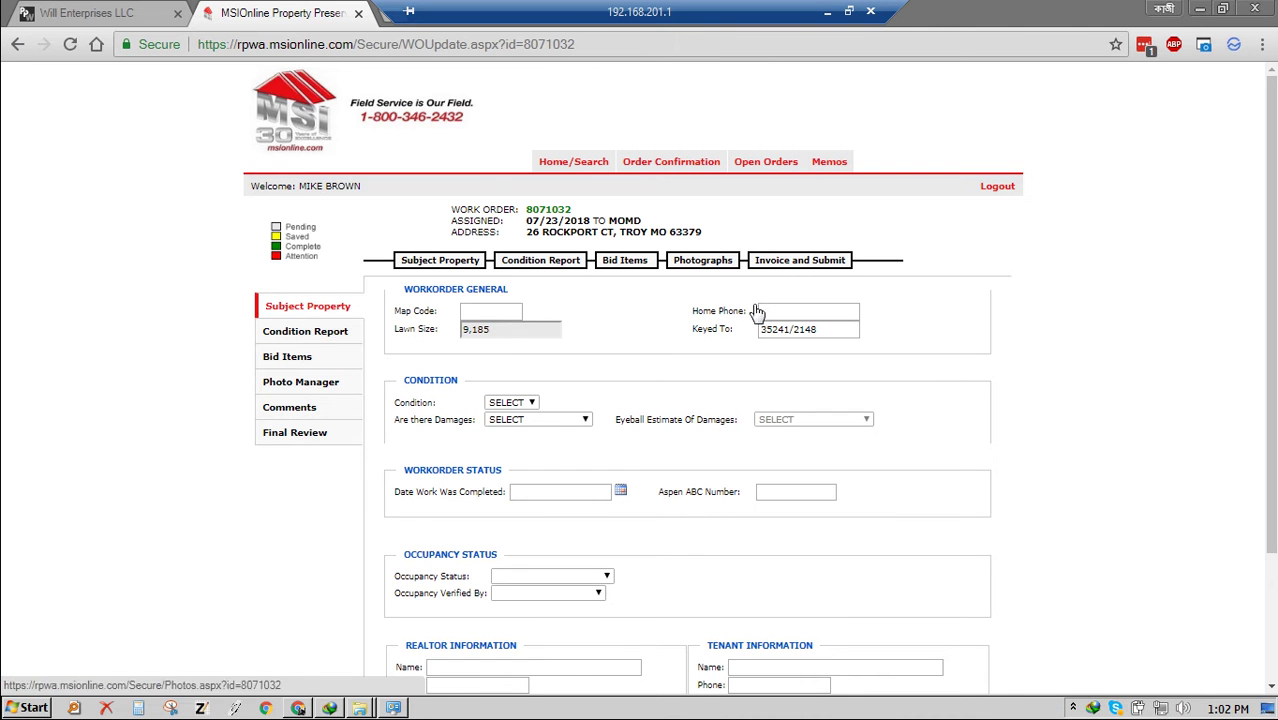
click(699, 262)
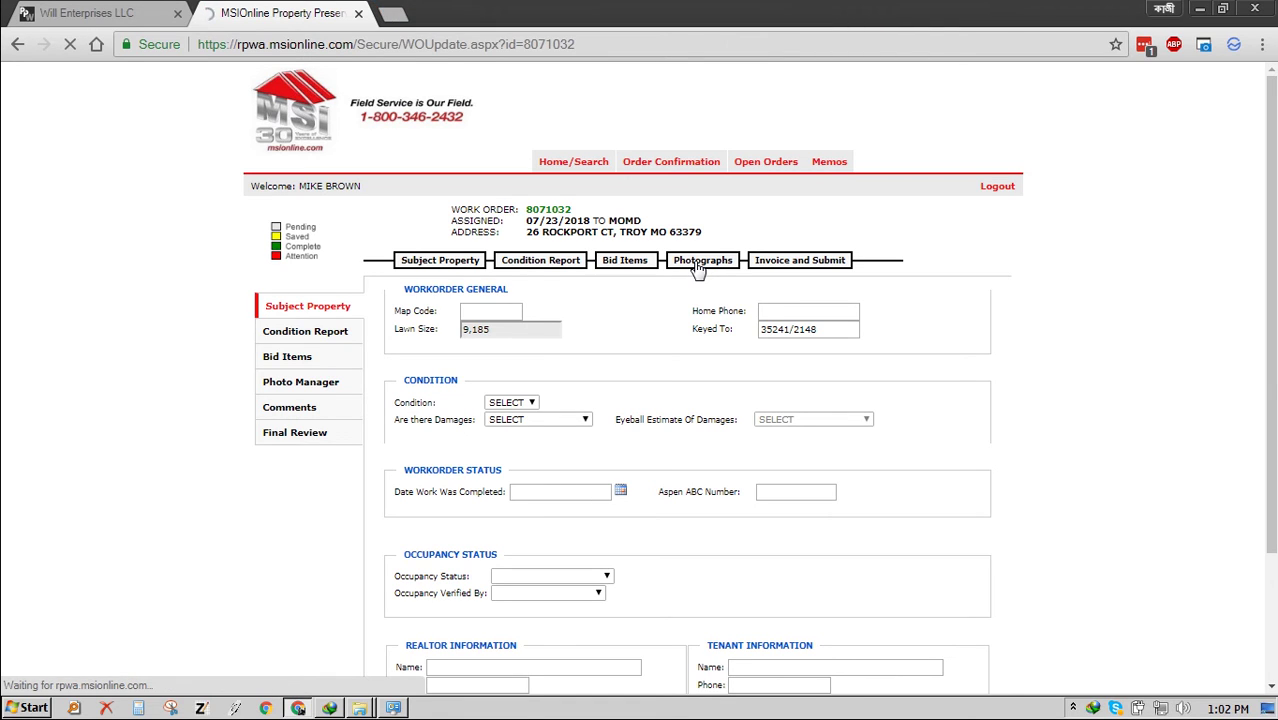